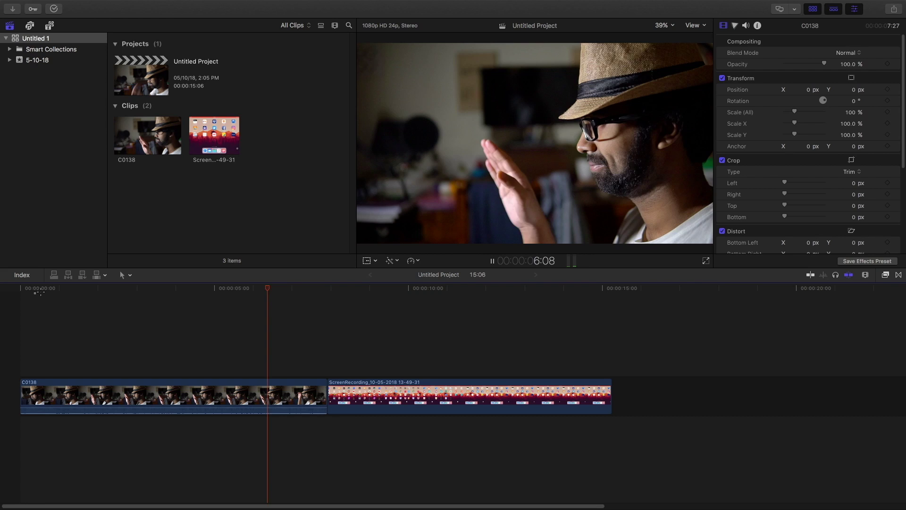
Place the screen recording clip above C0138 as a connected clip starting about 14 frames into the timeline
{"action": "left_click", "coordinate": [41, 292]}
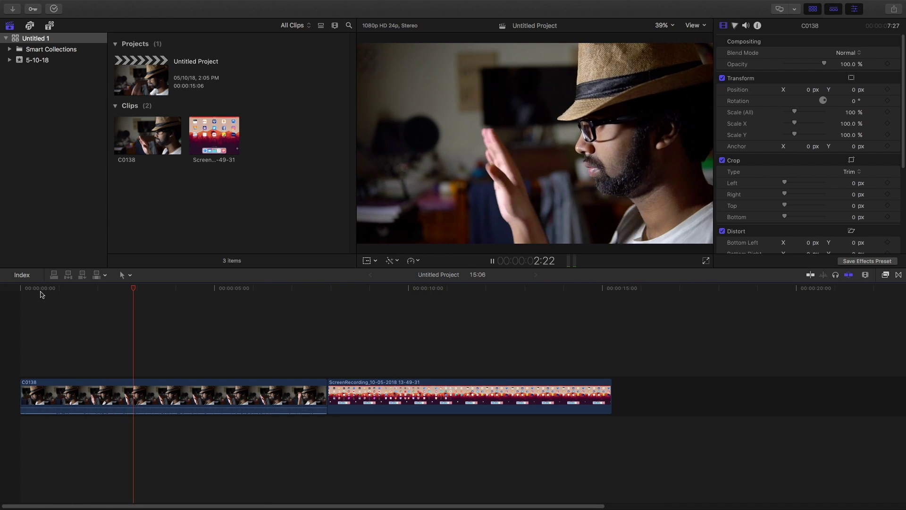
{"action": "left_click", "coordinate": [368, 300]}
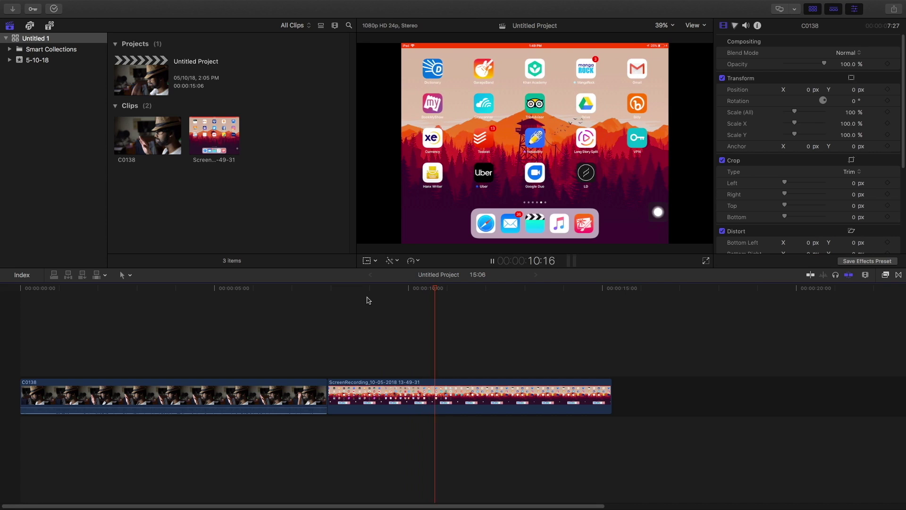
{"action": "key", "text": "space"}
{"action": "left_click_drag", "start_coordinate": [497, 397], "coordinate": [214, 352]}
{"action": "left_click_drag", "start_coordinate": [105, 288], "coordinate": [87, 288]}
View the frame at 25% and distort the screen recording's four corners into a narrow perspective panel in front of the man's hand
{"action": "right_click", "coordinate": [577, 128]}
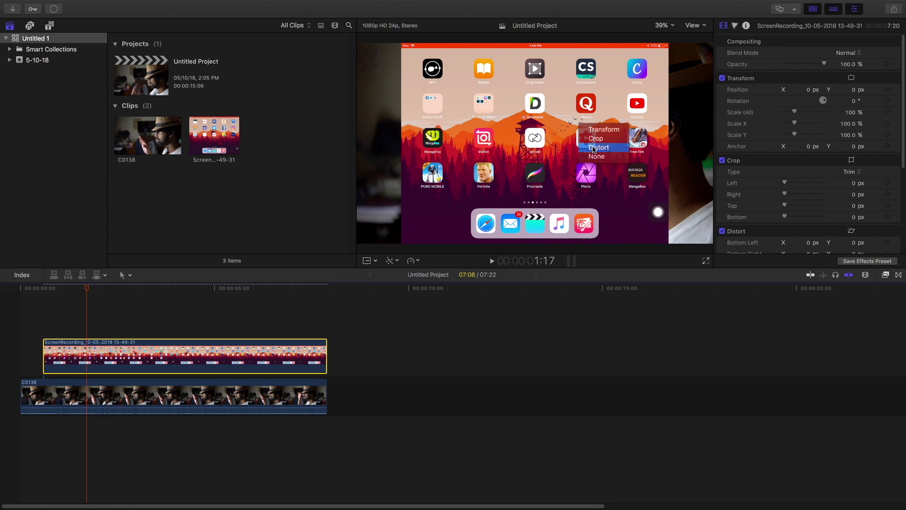
{"action": "left_click", "coordinate": [593, 148]}
{"action": "left_click", "coordinate": [663, 25]}
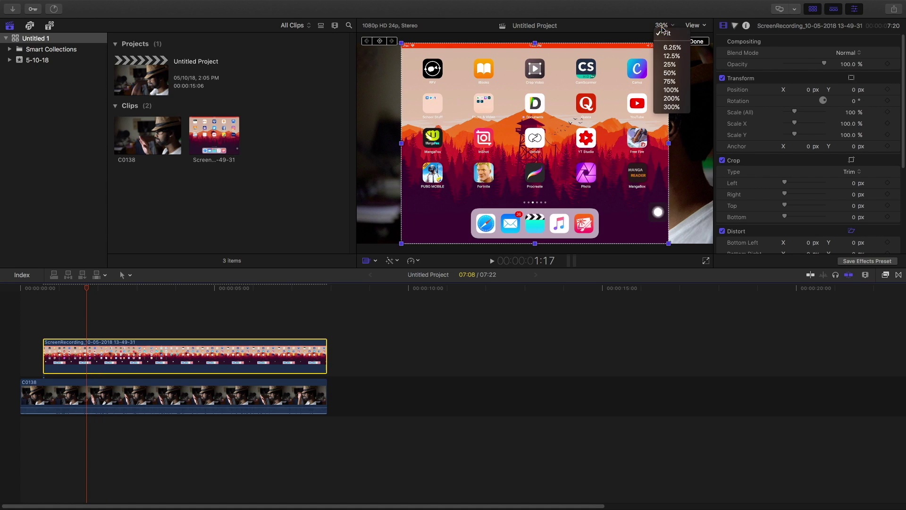
{"action": "left_click", "coordinate": [667, 61]}
{"action": "left_click_drag", "start_coordinate": [620, 80], "coordinate": [546, 118]}
{"action": "left_click_drag", "start_coordinate": [449, 80], "coordinate": [473, 101]}
{"action": "left_click_drag", "start_coordinate": [450, 207], "coordinate": [506, 194]}
{"action": "left_click_drag", "start_coordinate": [620, 206], "coordinate": [534, 169]}
{"action": "left_click_drag", "start_coordinate": [473, 101], "coordinate": [464, 138]}
{"action": "mouse_move", "coordinate": [474, 168]}
{"action": "left_mouse_down"}
{"action": "mouse_move", "coordinate": [482, 171]}
{"action": "mouse_move", "coordinate": [454, 161]}
{"action": "mouse_move", "coordinate": [471, 161]}
{"action": "mouse_move", "coordinate": [462, 153]}
{"action": "mouse_move", "coordinate": [463, 171]}
{"action": "left_mouse_up"}
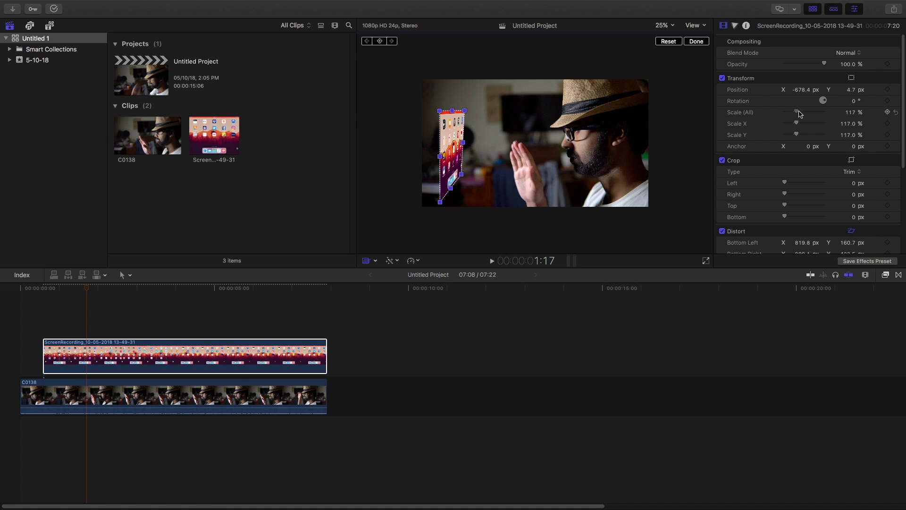
Scale the screen recording to 132% and refine its placement to about X -615.3 px, Y 71.4 px with slightly adjusted corners
{"action": "left_click", "coordinate": [455, 150]}
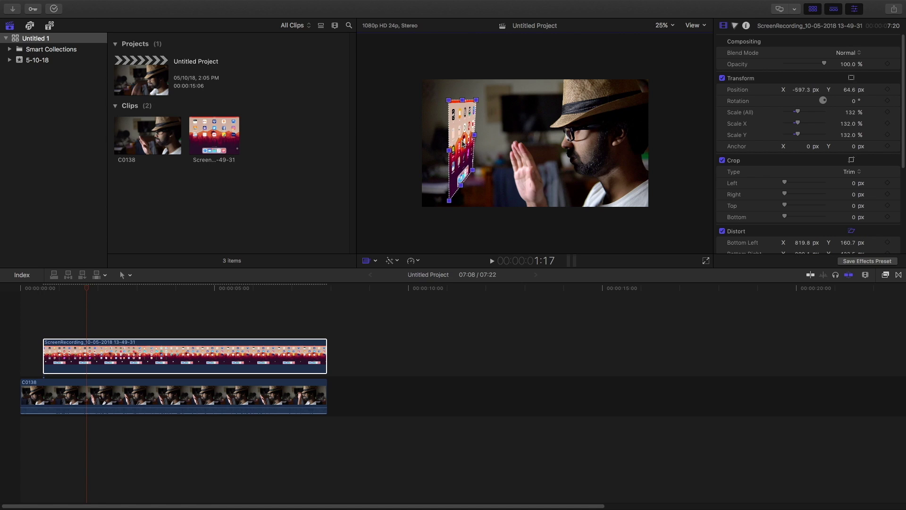
{"action": "left_click", "coordinate": [699, 43]}
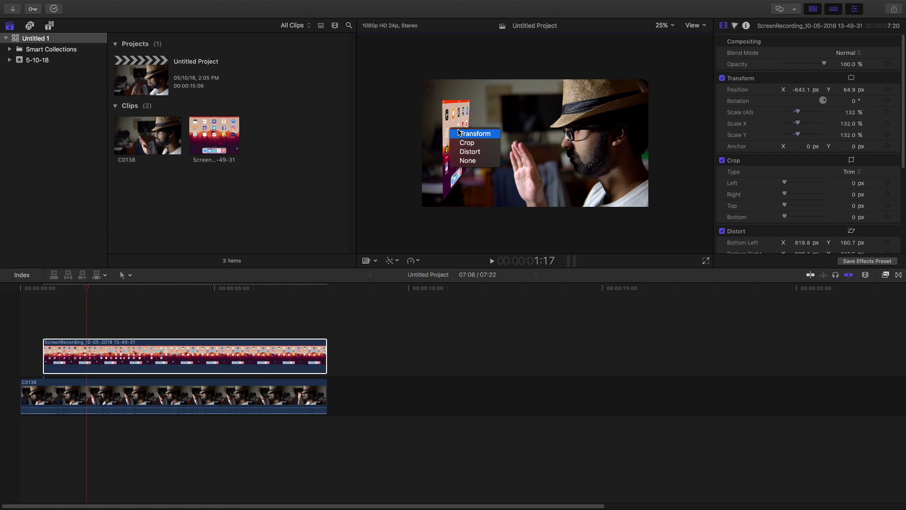
{"action": "key", "text": "shift+t"}
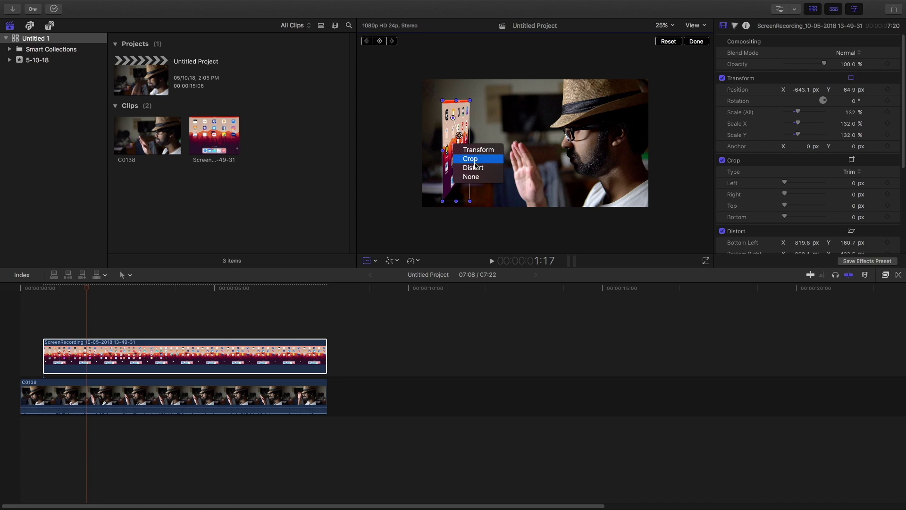
{"action": "left_click_drag", "start_coordinate": [462, 142], "coordinate": [470, 144]}
{"action": "left_click_drag", "start_coordinate": [472, 101], "coordinate": [471, 103]}
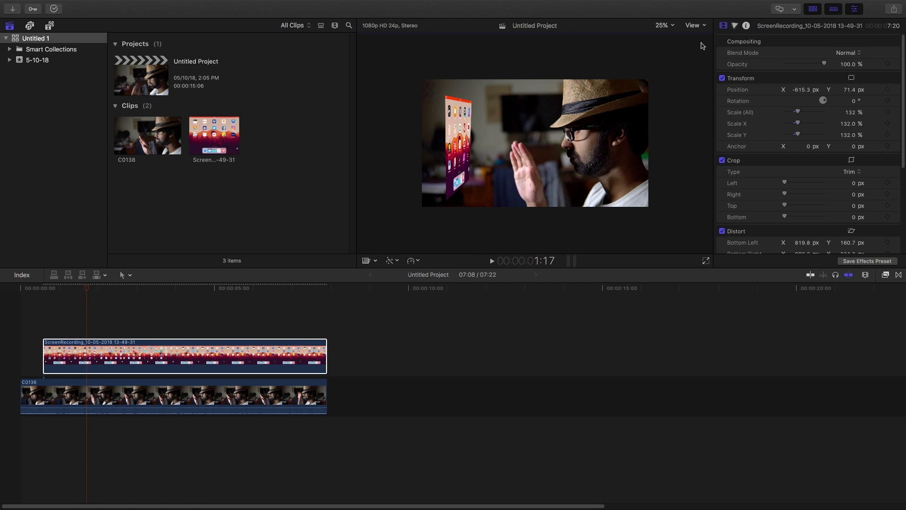
Play and scrub through the first seconds of the composite to check the floating screen against the hand gestures
{"action": "left_click", "coordinate": [26, 290]}
{"action": "key", "text": "space"}
{"action": "left_click_drag", "start_coordinate": [61, 293], "coordinate": [83, 289]}
{"action": "key", "text": "space"}
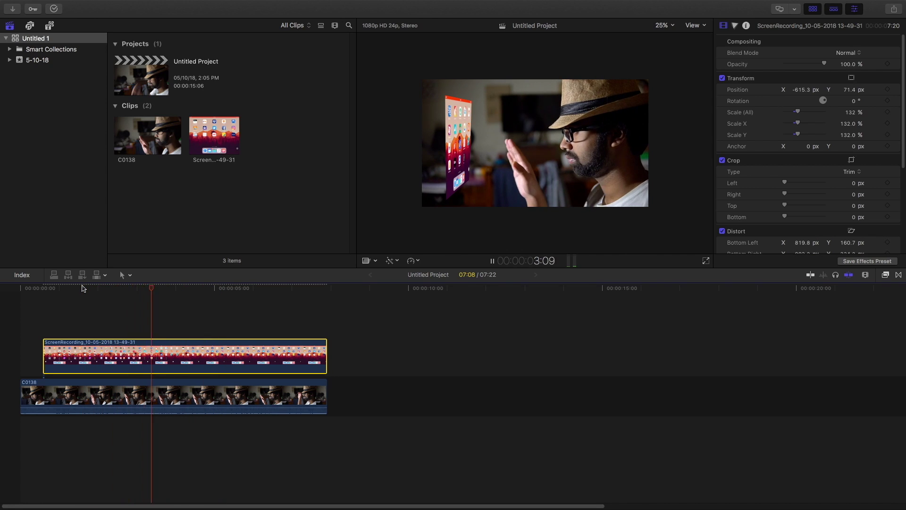
{"action": "key", "text": "space"}
{"action": "left_click", "coordinate": [60, 286]}
{"action": "key", "text": "space"}
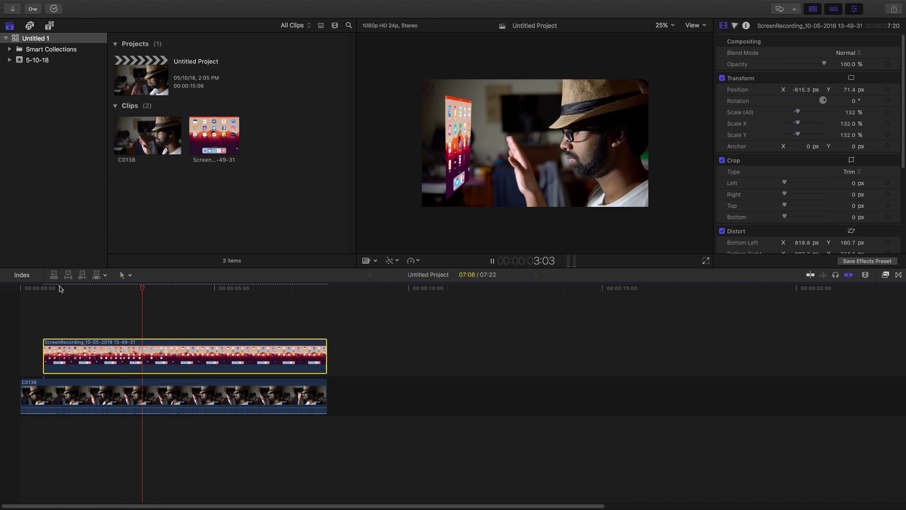
{"action": "key", "text": "space"}
{"action": "left_click", "coordinate": [127, 286]}
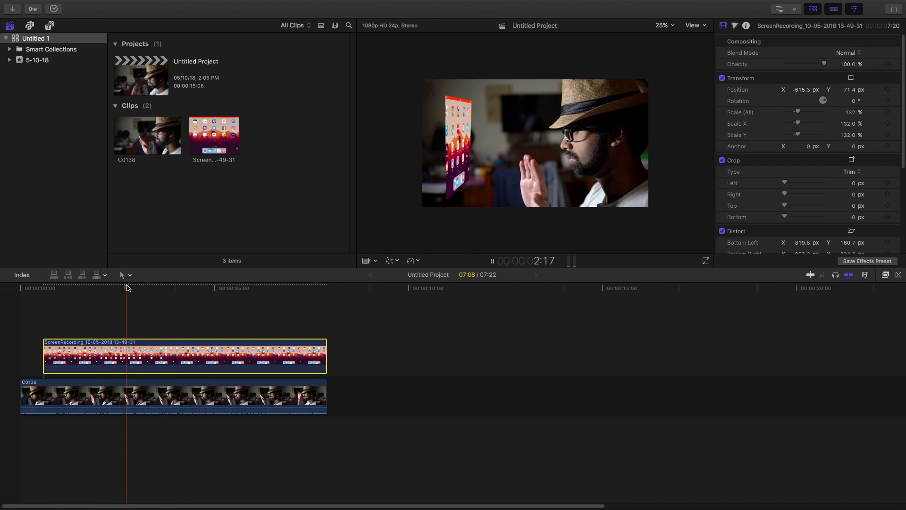
{"action": "left_click", "coordinate": [125, 286]}
{"action": "left_click_drag", "start_coordinate": [100, 289], "coordinate": [126, 290]}
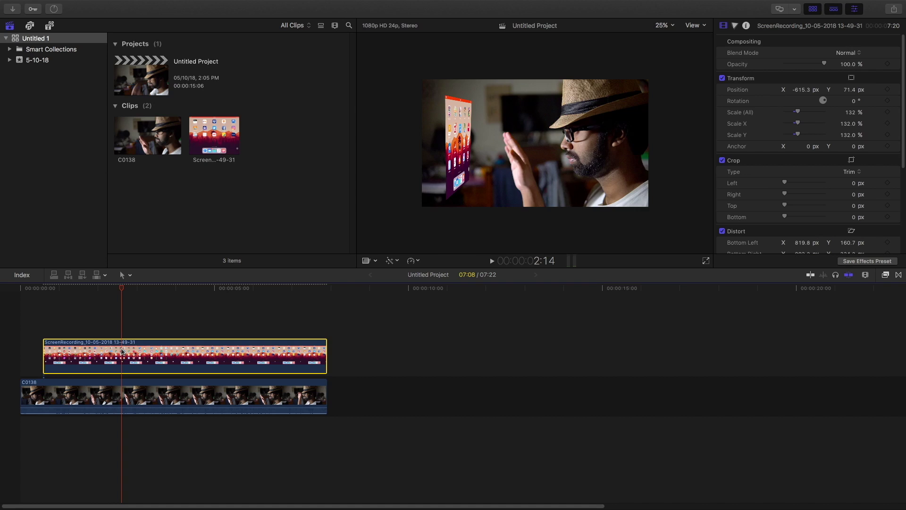
Split the screen recording at 2:14 and combine its pieces into a compound clip starting about 21 frames into the timeline
{"action": "key", "text": "super+b"}
{"action": "left_click_drag", "start_coordinate": [81, 349], "coordinate": [104, 347]}
{"action": "left_click", "coordinate": [222, 354], "text": "super"}
{"action": "key", "text": "alt+g"}
{"action": "key", "text": "Return"}
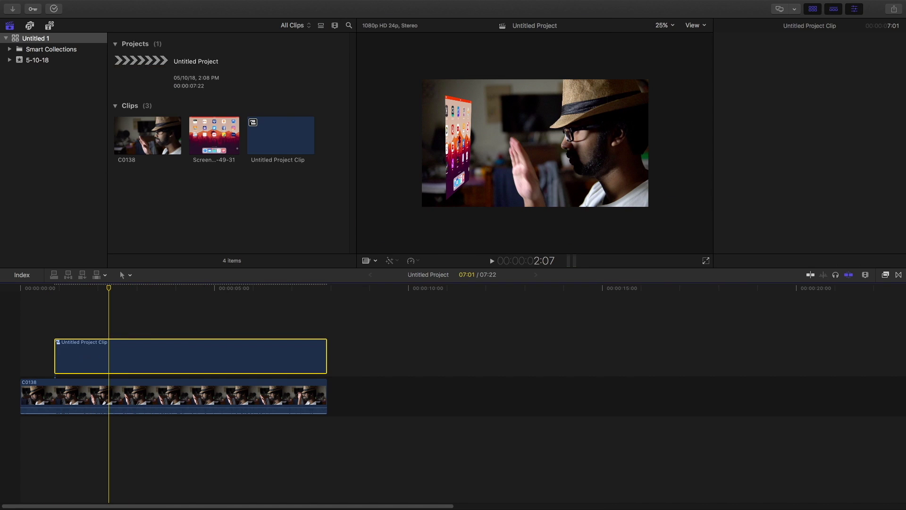
Review the playback and trim the end of the compound clip to a duration of 6:15
{"action": "left_click", "coordinate": [48, 295]}
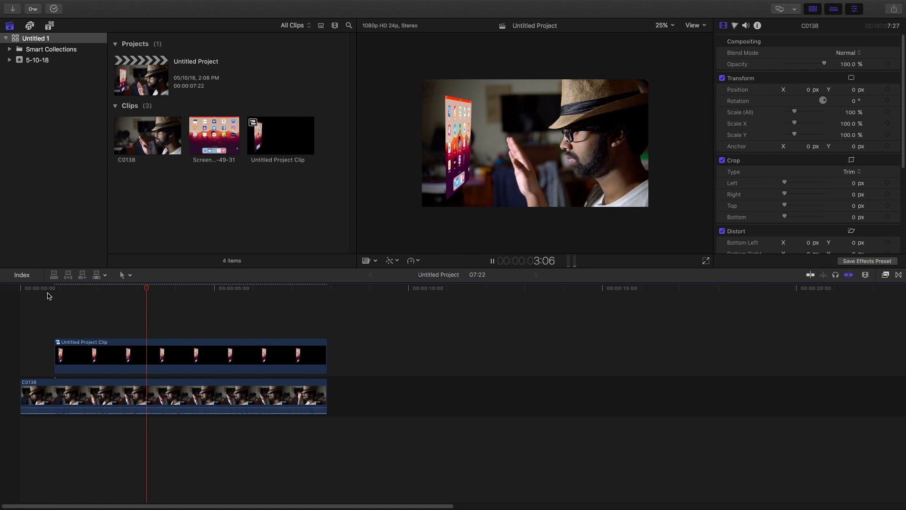
{"action": "key", "text": "space"}
{"action": "left_click", "coordinate": [255, 355]}
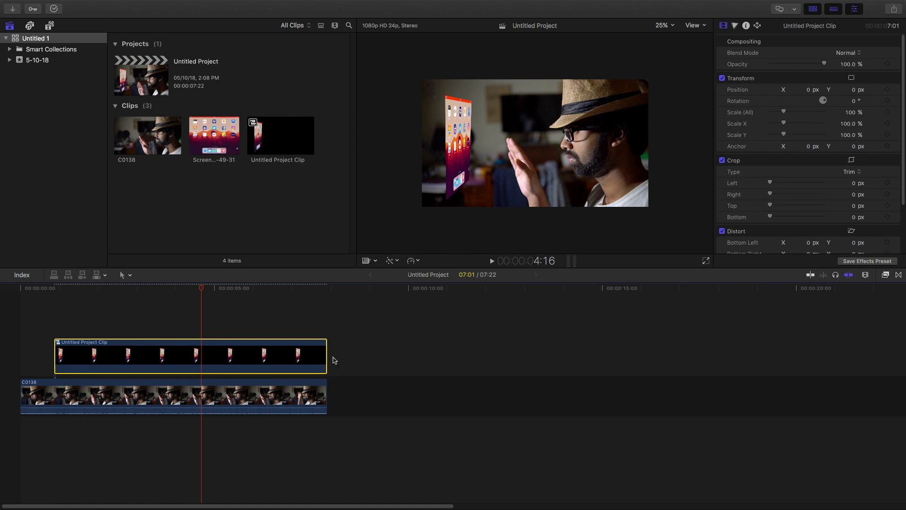
{"action": "left_click_drag", "start_coordinate": [326, 359], "coordinate": [309, 361]}
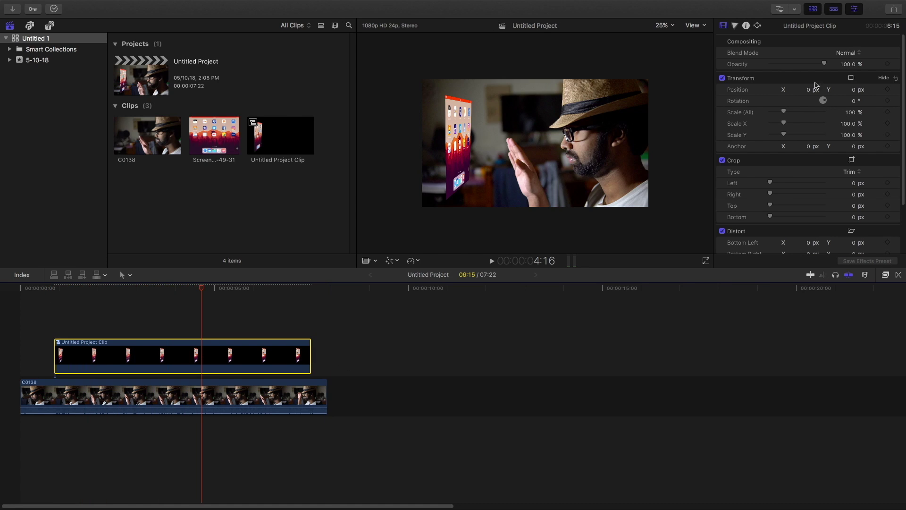
Set the compound clip's blend mode to Screen and opacity to 57.22%, and play back the result
{"action": "left_click", "coordinate": [868, 53]}
{"action": "left_click", "coordinate": [850, 121]}
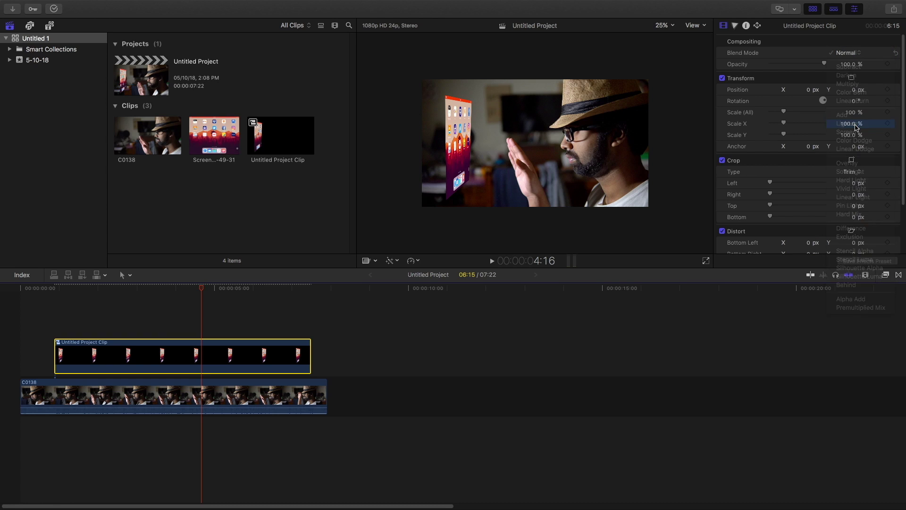
{"action": "left_click", "coordinate": [850, 54]}
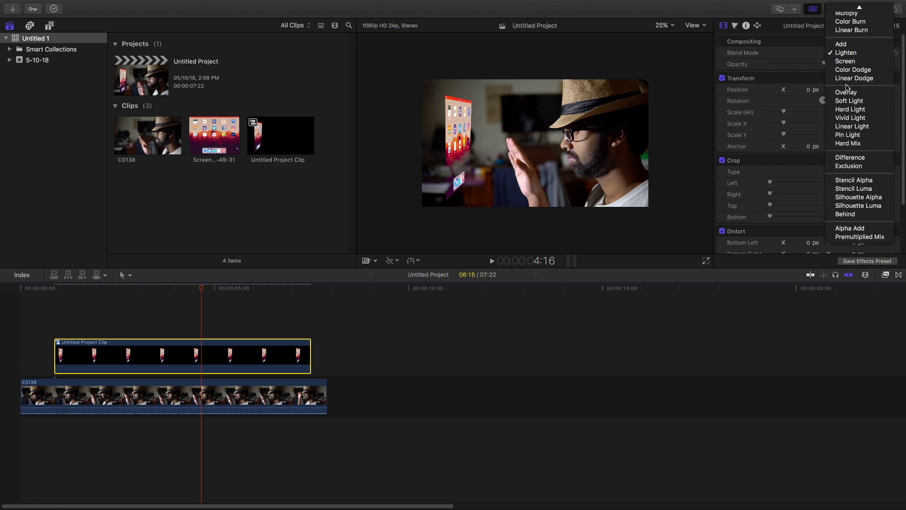
{"action": "left_click", "coordinate": [845, 60]}
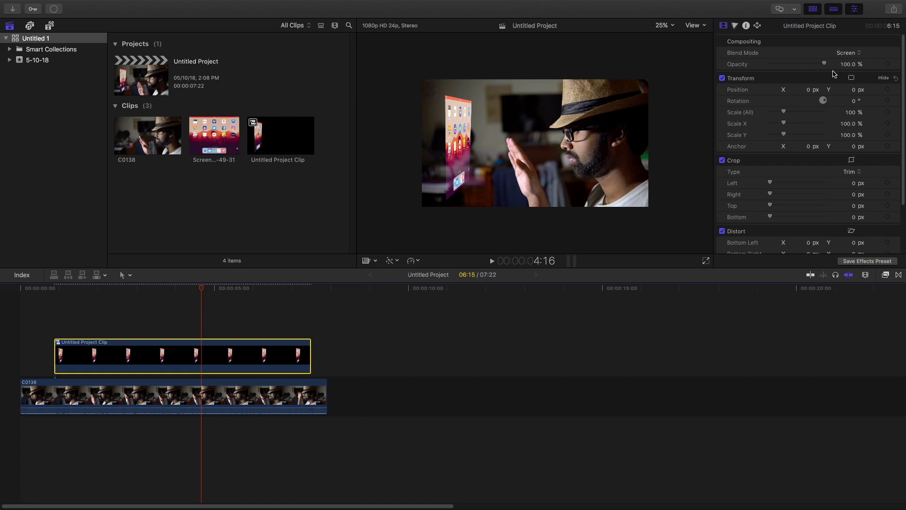
{"action": "left_click", "coordinate": [812, 64]}
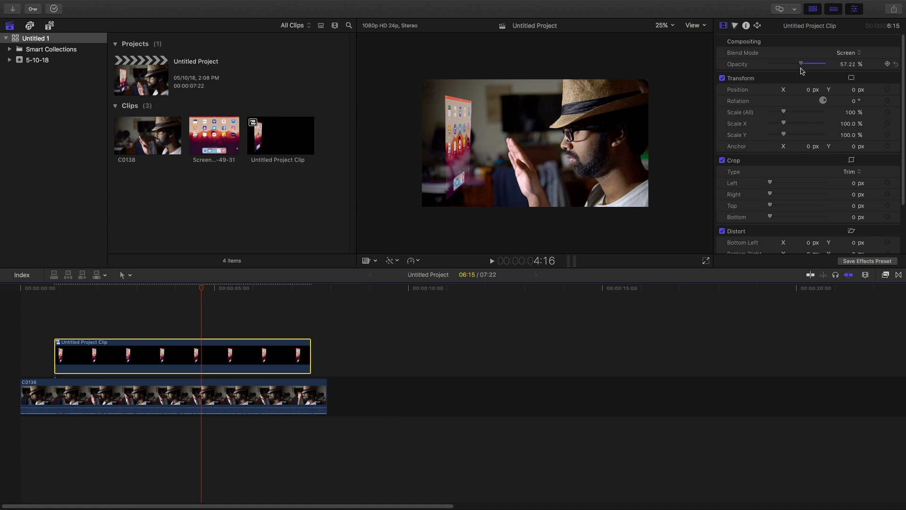
{"action": "left_click", "coordinate": [41, 288]}
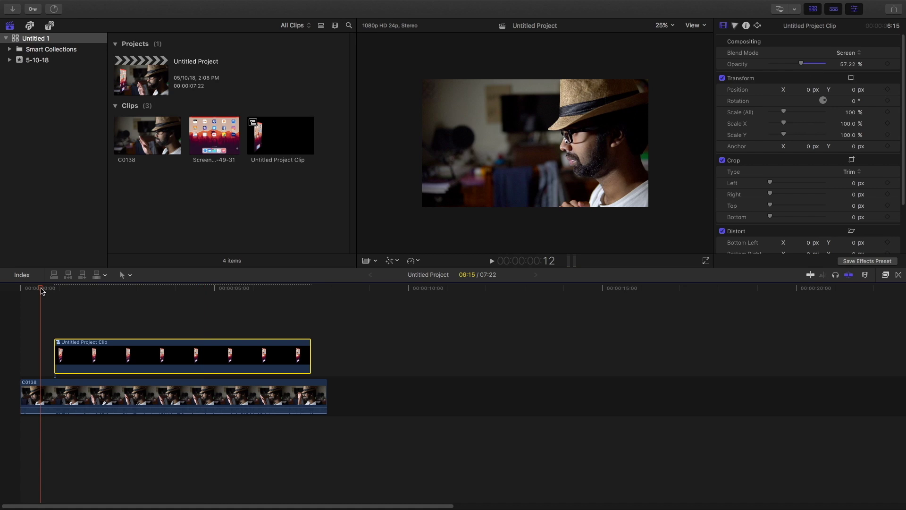
{"action": "key", "text": "space"}
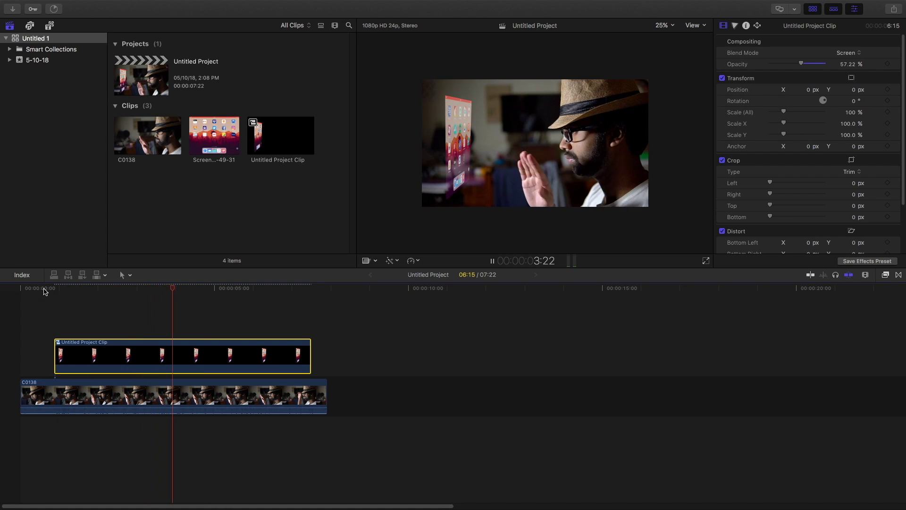
{"action": "key", "text": "space"}
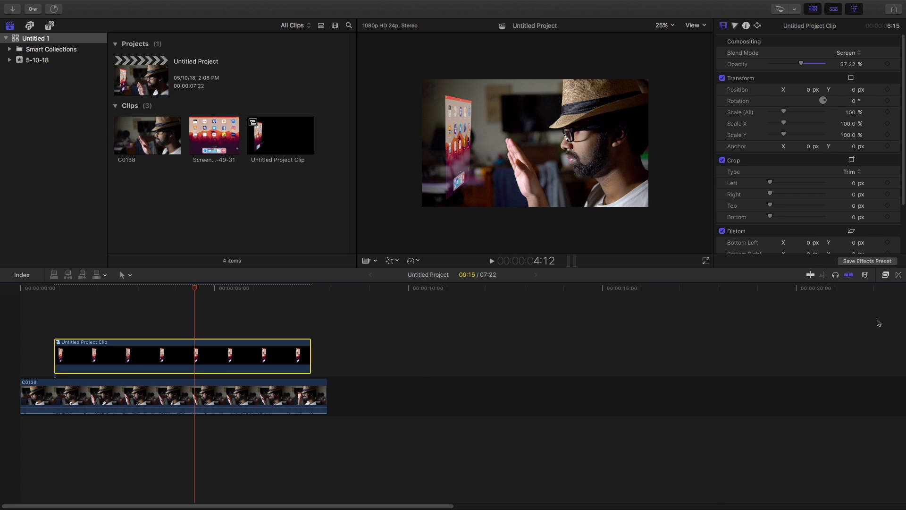
Add Cross Dissolve transitions at the start and end of the compound clip
{"action": "left_click", "coordinate": [898, 275]}
{"action": "left_click_drag", "start_coordinate": [822, 321], "coordinate": [61, 346]}
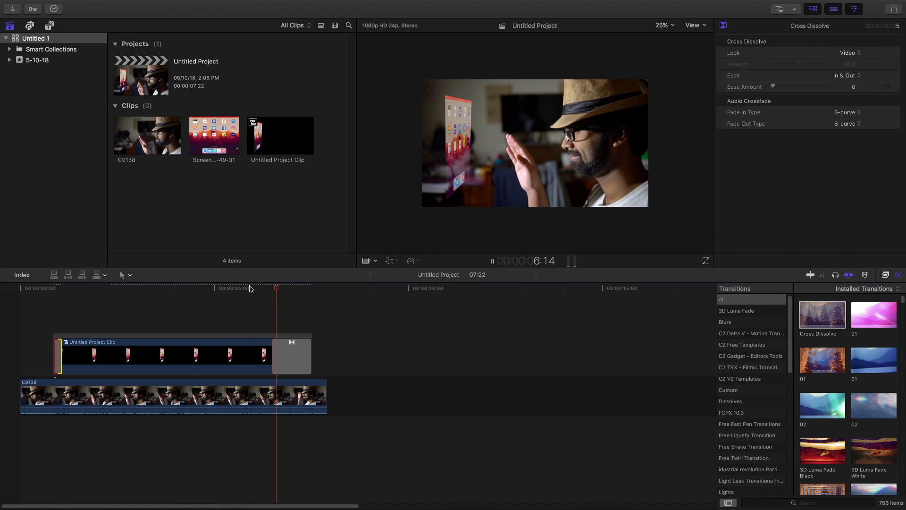
{"action": "left_click", "coordinate": [293, 298]}
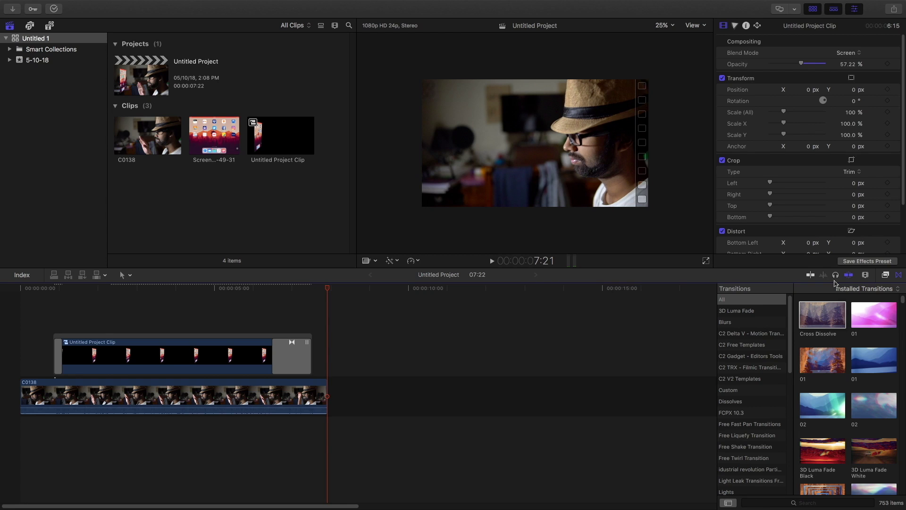
{"action": "left_click", "coordinate": [899, 275]}
Preview the opening fade and lengthen the Cross Dissolve at the compound clip's start to 20 frames
{"action": "left_click", "coordinate": [53, 289]}
{"action": "key", "text": "space"}
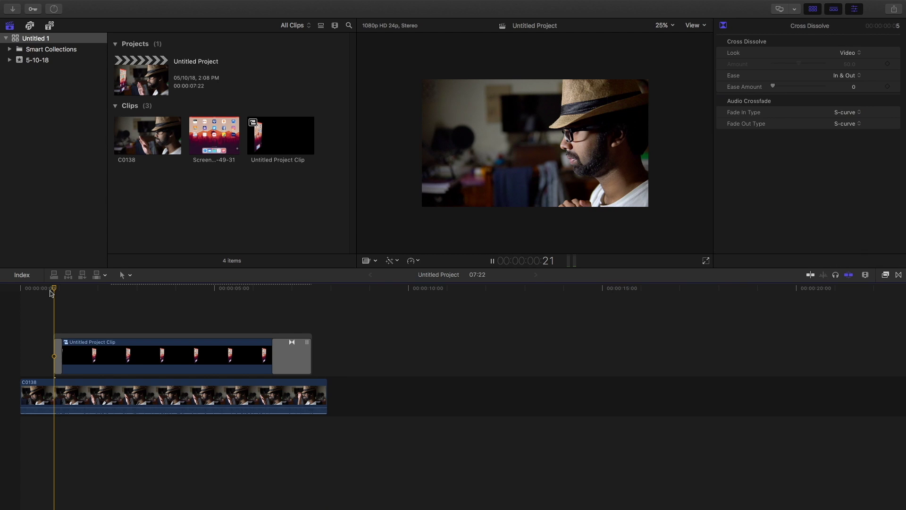
{"action": "key", "text": "space"}
{"action": "left_click", "coordinate": [62, 350]}
{"action": "key", "text": "Left"}
{"action": "key", "text": "Left"}
{"action": "key", "text": "Left"}
{"action": "key", "text": "Left"}
{"action": "key", "text": "Left"}
{"action": "key", "text": "Left"}
{"action": "key", "text": "Left"}
{"action": "key", "text": "Left"}
{"action": "key", "text": "Left"}
{"action": "key", "text": "Left"}
{"action": "key", "text": "super+t"}
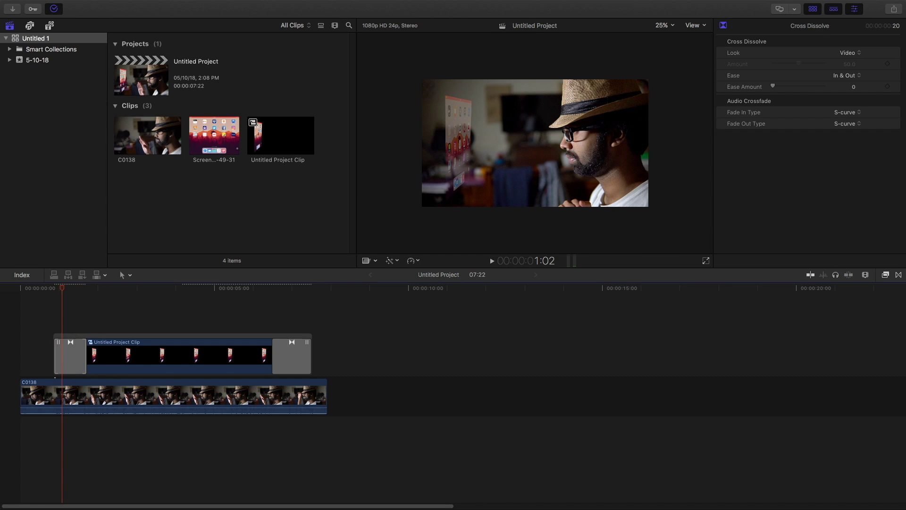
Check the background rendering progress and play the timeline from its start to review the fades
{"action": "key", "text": "super+9"}
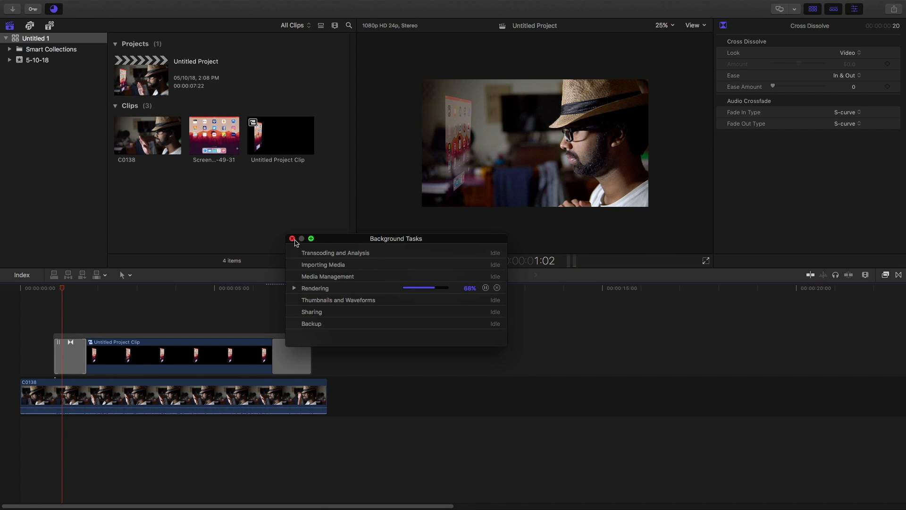
{"action": "left_click", "coordinate": [292, 238]}
{"action": "left_click", "coordinate": [33, 293]}
{"action": "key", "text": "space"}
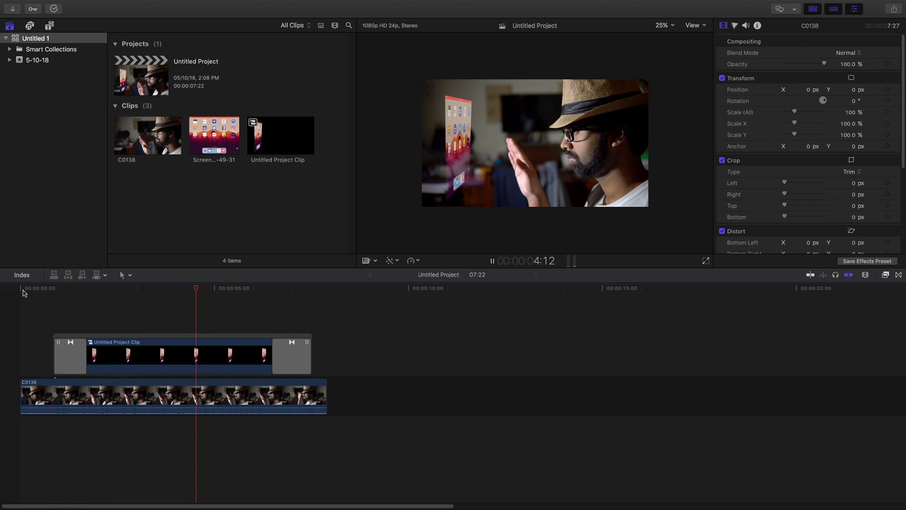
{"action": "key", "text": "space"}
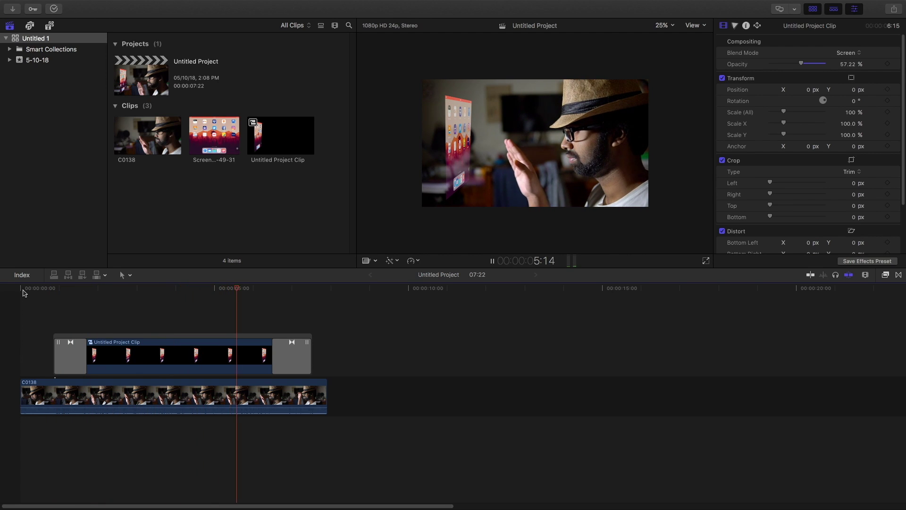
Add a Color Wheels correction to the compound clip with the playhead at 3:17
{"action": "left_click", "coordinate": [164, 297]}
{"action": "left_click", "coordinate": [193, 356]}
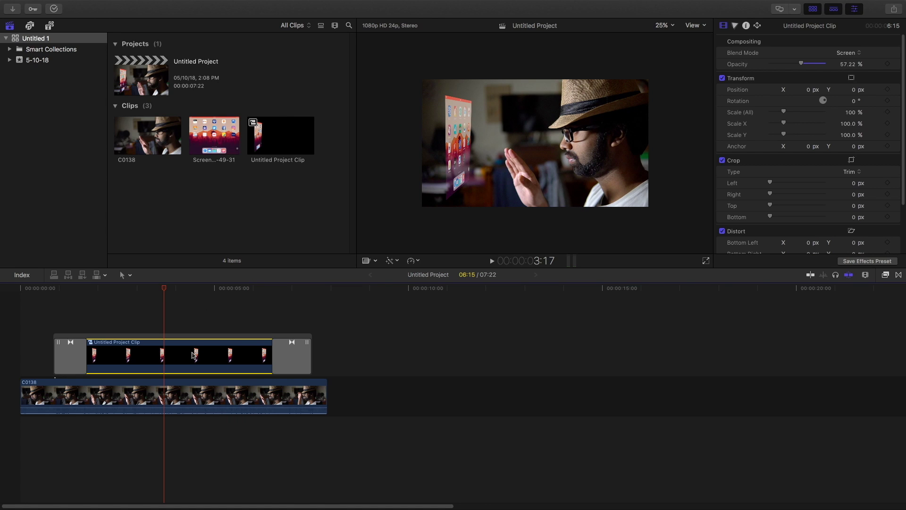
{"action": "left_click", "coordinate": [737, 25]}
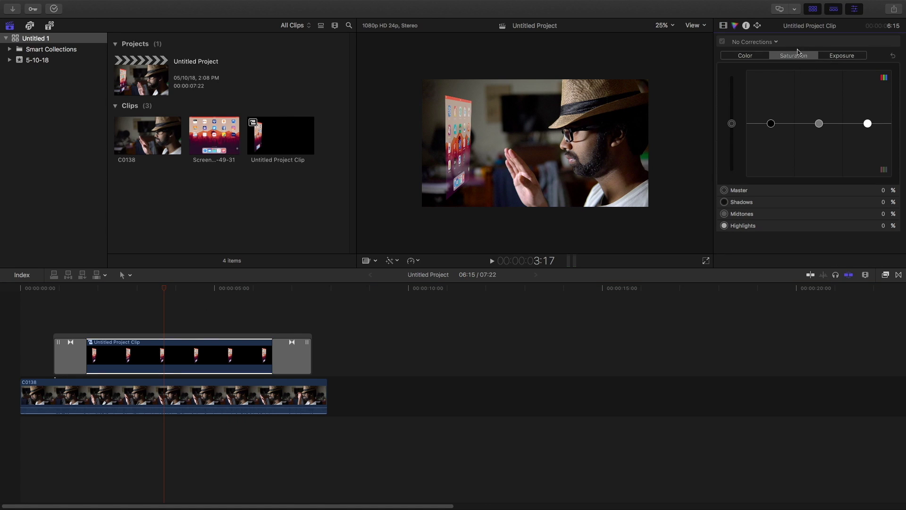
{"action": "left_click", "coordinate": [765, 42]}
{"action": "key", "text": "Escape"}
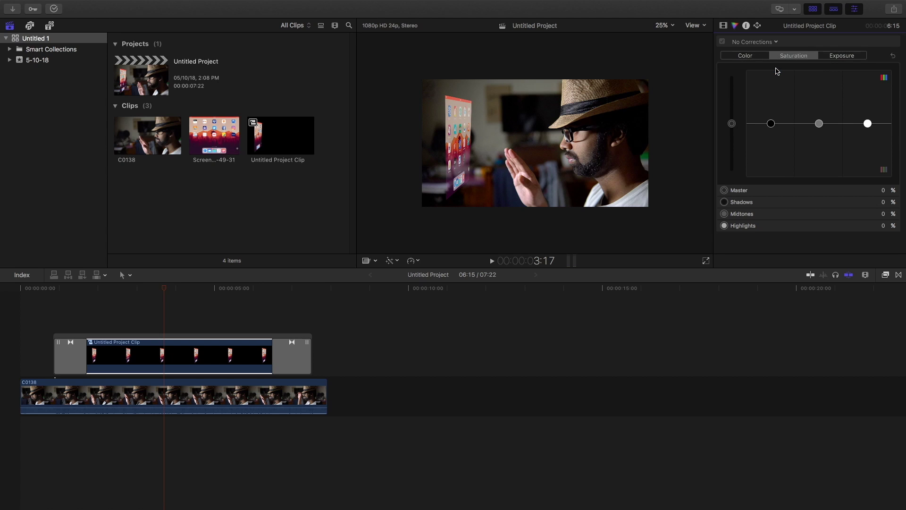
{"action": "left_click", "coordinate": [776, 42]}
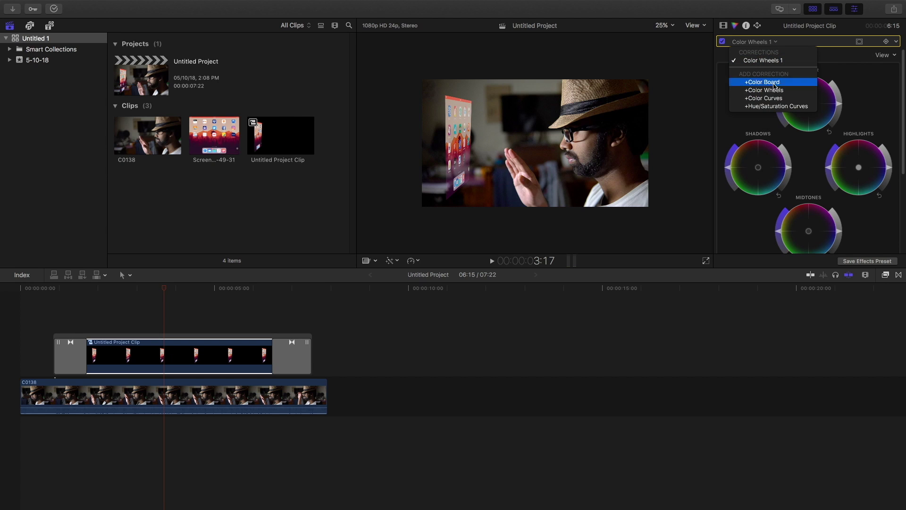
Try a Color Curves correction on the compound clip, lowering the upper ends of the red and green curves, and undo the blue curve change
{"action": "left_click", "coordinate": [793, 83]}
{"action": "left_click", "coordinate": [792, 59]}
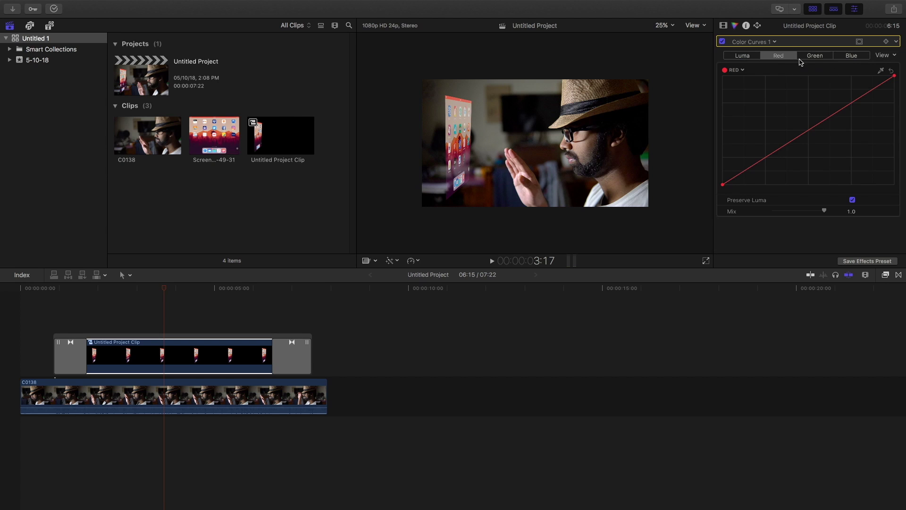
{"action": "left_click_drag", "start_coordinate": [894, 76], "coordinate": [894, 181]}
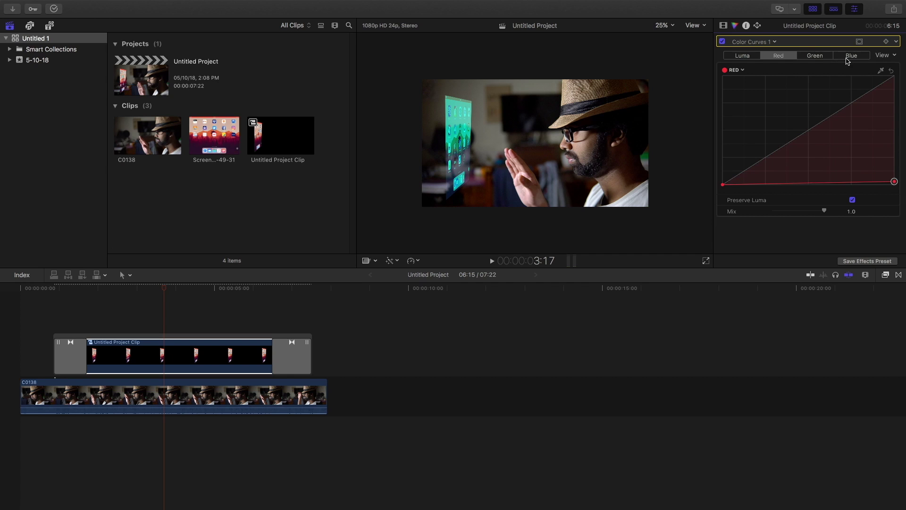
{"action": "left_click", "coordinate": [826, 54]}
{"action": "left_click_drag", "start_coordinate": [894, 76], "coordinate": [895, 184]}
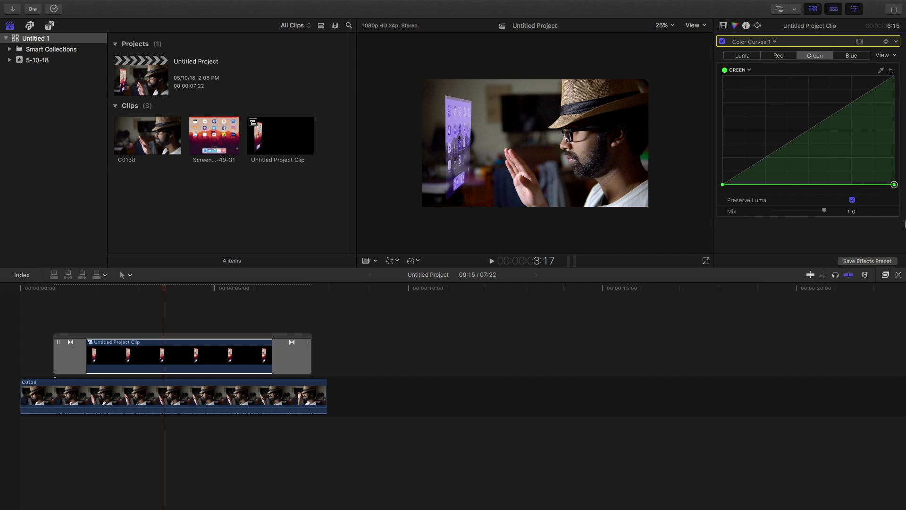
{"action": "left_click", "coordinate": [842, 56]}
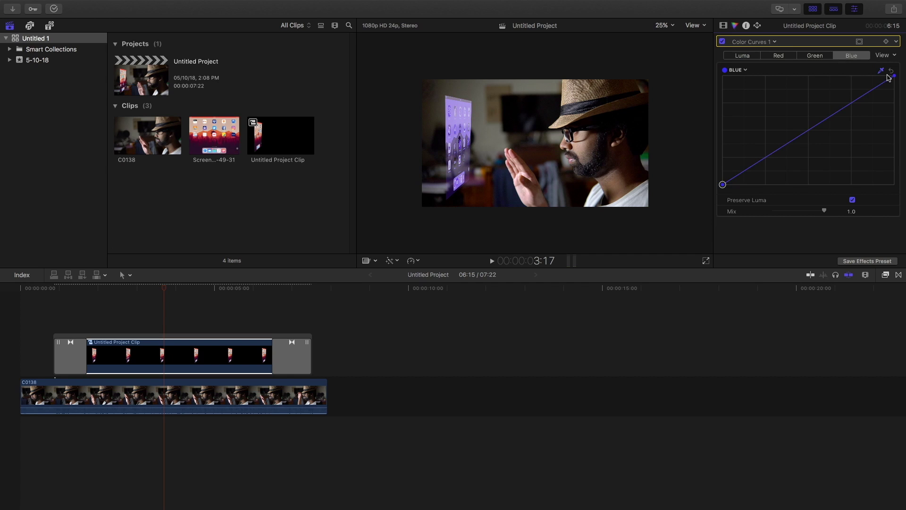
{"action": "left_click_drag", "start_coordinate": [893, 76], "coordinate": [792, 67]}
{"action": "key", "text": "super+z"}
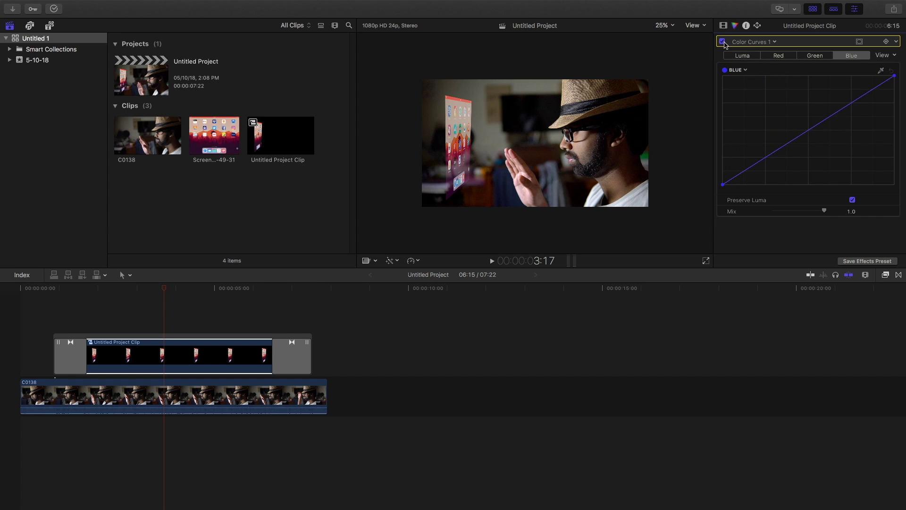
Inspect the Color Wheels and Color Curves corrections on the compound clip and check the background tasks
{"action": "left_click", "coordinate": [724, 26]}
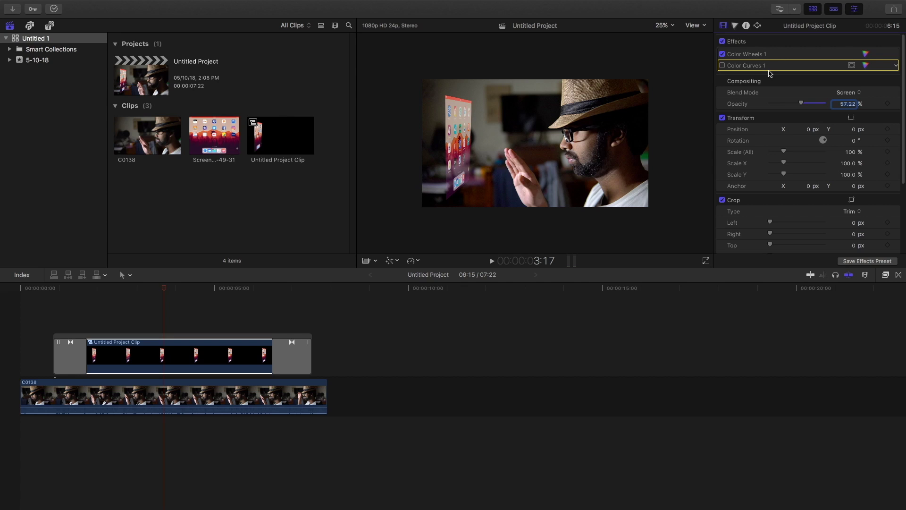
{"action": "left_click", "coordinate": [739, 56]}
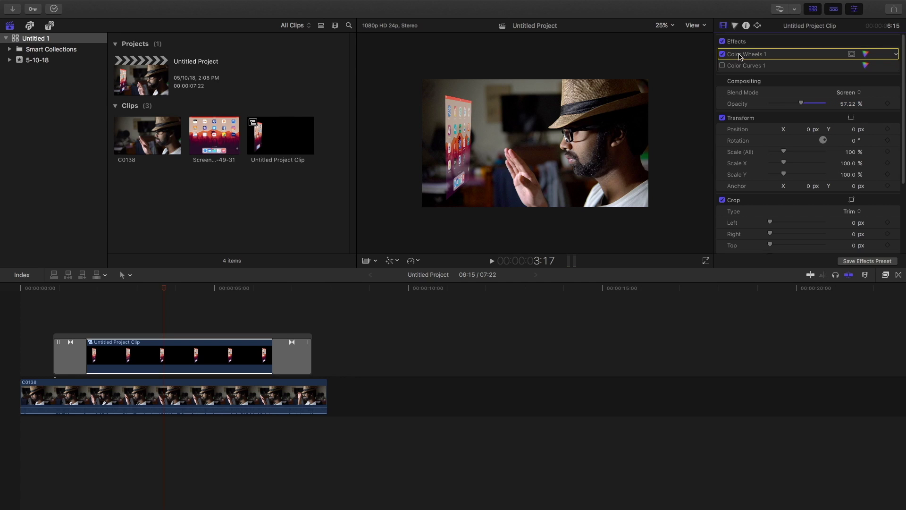
{"action": "left_click", "coordinate": [849, 55]}
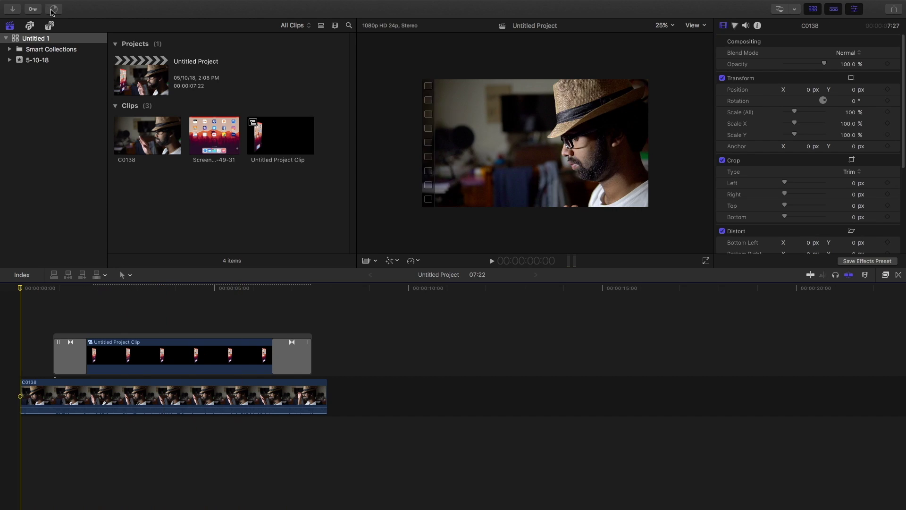
{"action": "key", "text": "super+9"}
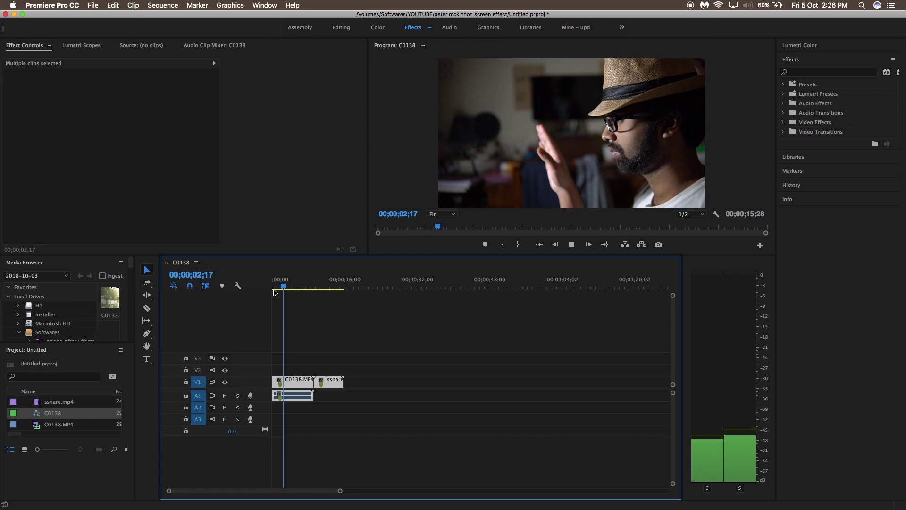
Switch to Premiere Pro and preview the sshare.mp4 screen recording in the C0138 sequence
{"action": "left_click", "coordinate": [315, 286]}
{"action": "left_click", "coordinate": [318, 286]}
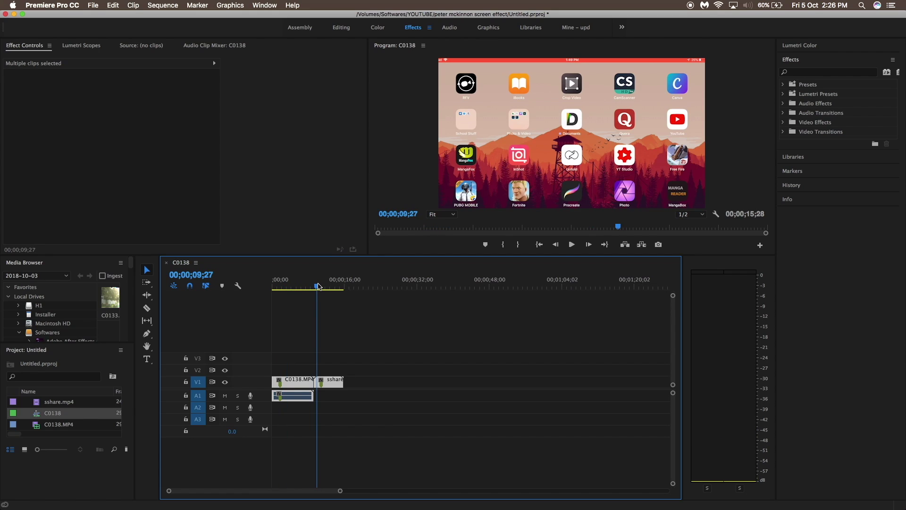
{"action": "left_click", "coordinate": [318, 285]}
{"action": "key", "text": "space"}
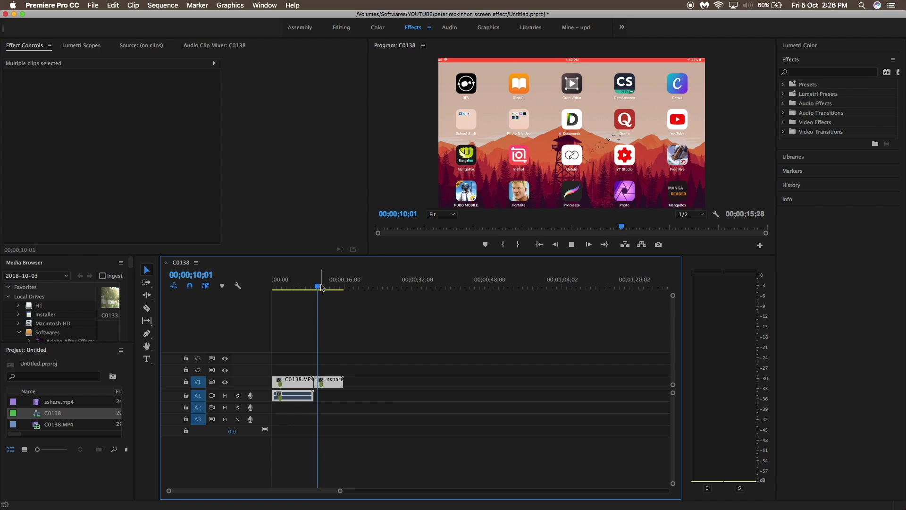
{"action": "key", "text": "space"}
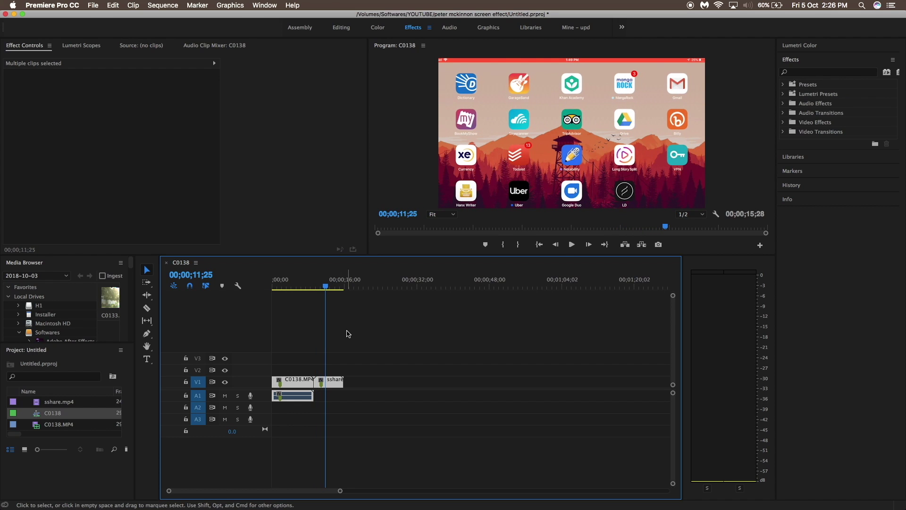
{"action": "left_click", "coordinate": [347, 333]}
{"action": "left_click", "coordinate": [320, 293]}
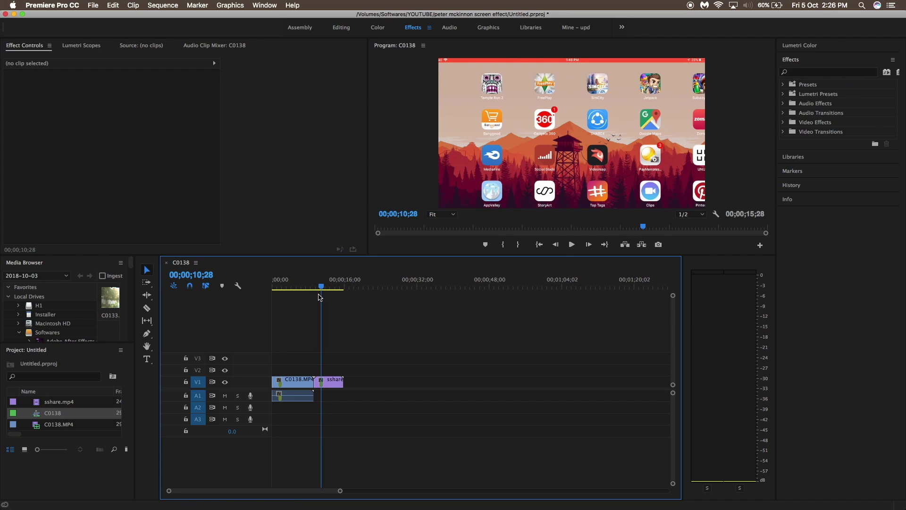
{"action": "left_click", "coordinate": [331, 381]}
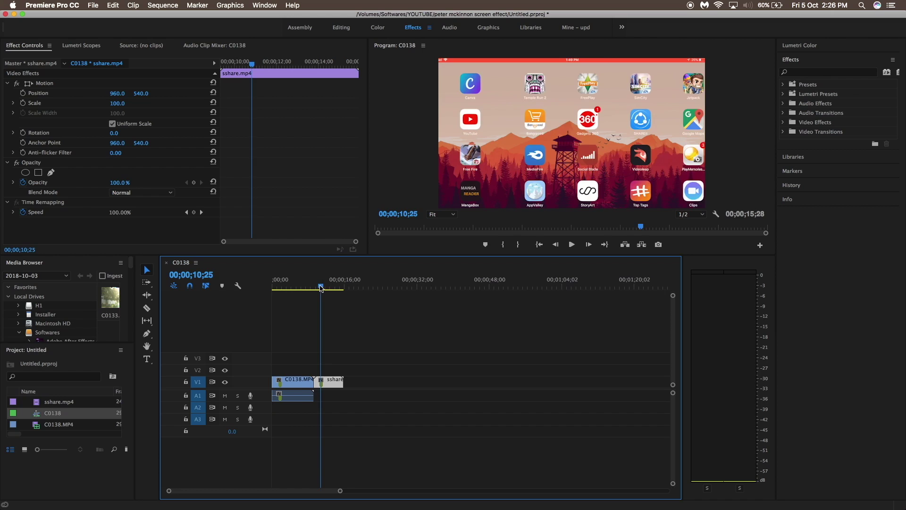
Review the hand gesture in the C0138.MP4 footage and compare it with the screen recording
{"action": "left_click", "coordinate": [278, 289]}
{"action": "left_click_drag", "start_coordinate": [281, 286], "coordinate": [282, 286]}
{"action": "left_click", "coordinate": [282, 383]}
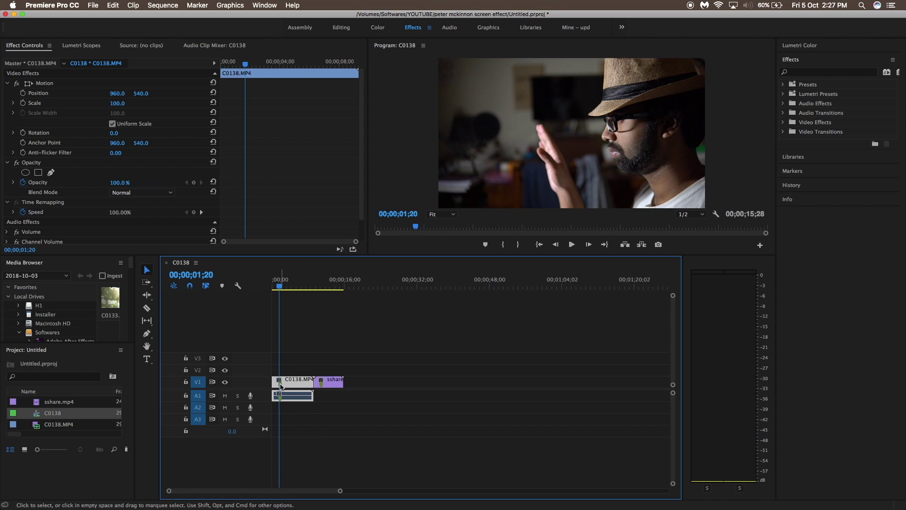
{"action": "key", "text": "space"}
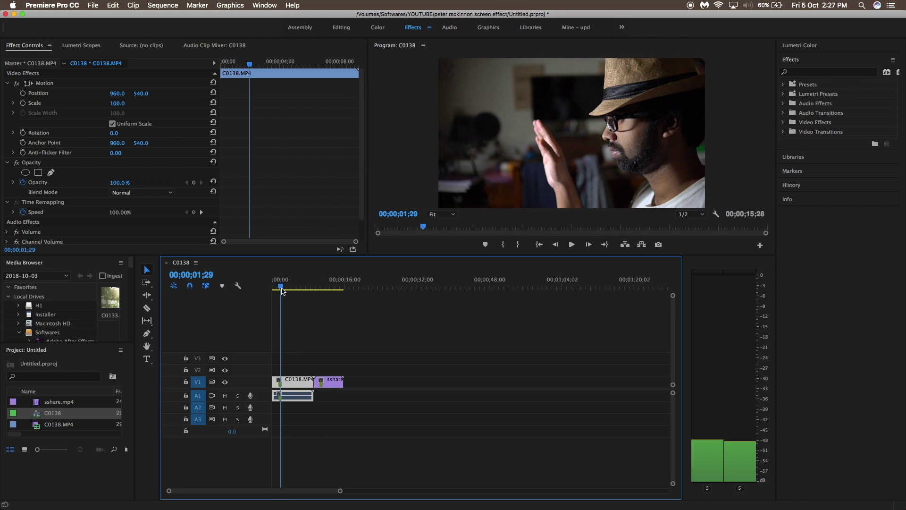
{"action": "left_click", "coordinate": [313, 286]}
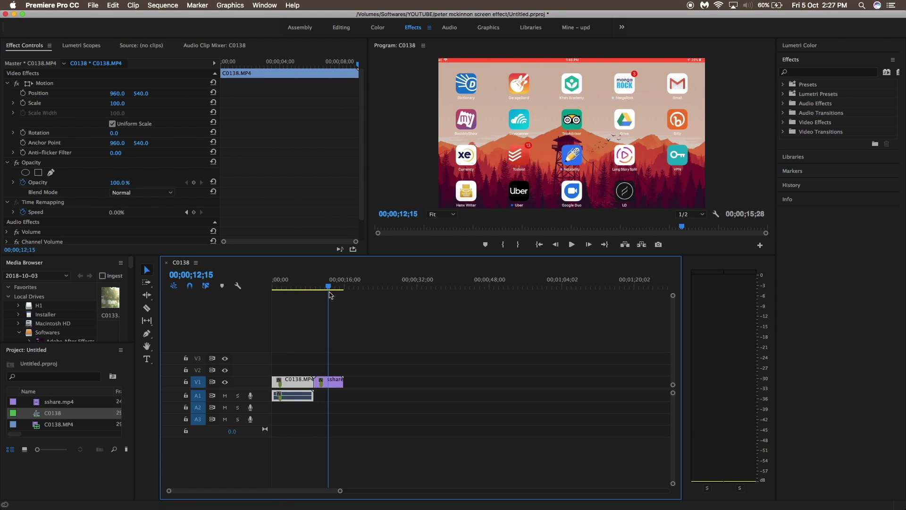
Move the sshare.mp4 clip to track V2 above C0138.MP4 and place the playhead at 00;00;02;03
{"action": "left_click", "coordinate": [332, 383]}
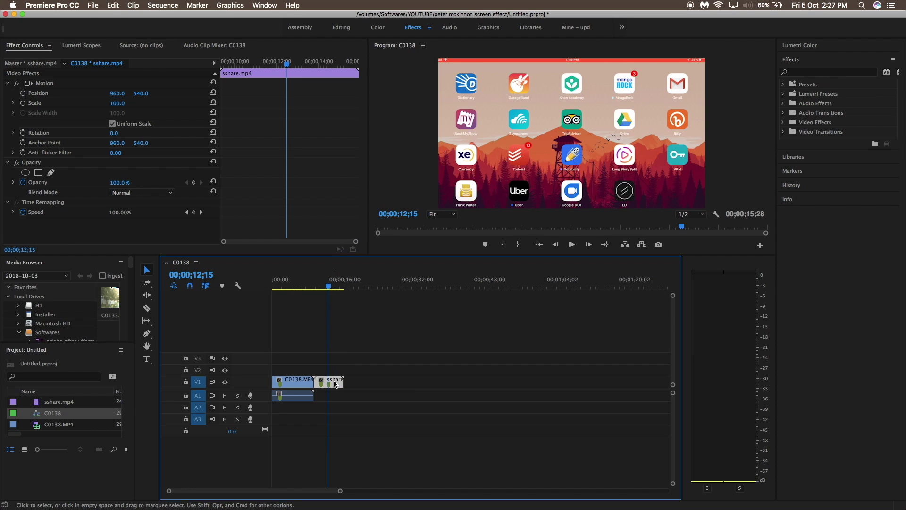
{"action": "left_click_drag", "start_coordinate": [329, 376], "coordinate": [293, 369]}
{"action": "left_click", "coordinate": [281, 285]}
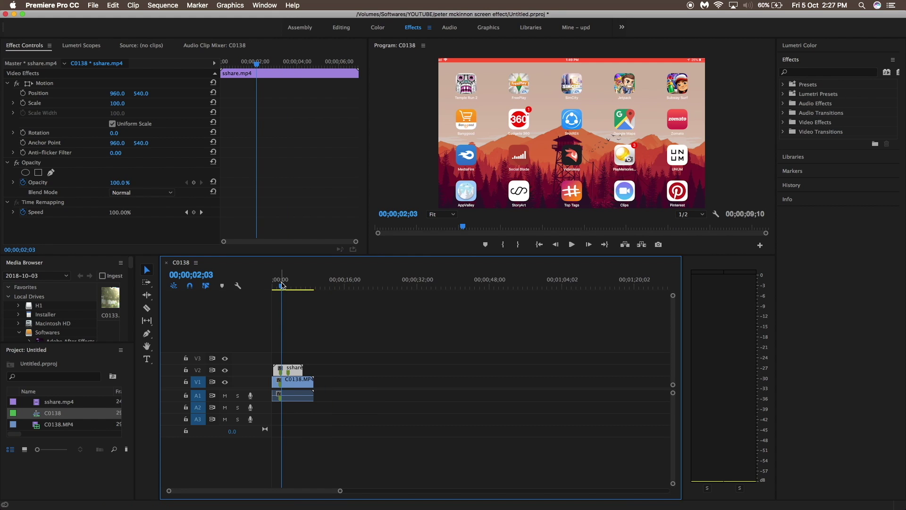
Shrink the sshare.mp4 clip to a scale of about 43.4 and position it at about 497.8, 499.2 near the man's hand
{"action": "right_click", "coordinate": [492, 145]}
{"action": "left_click", "coordinate": [469, 148]}
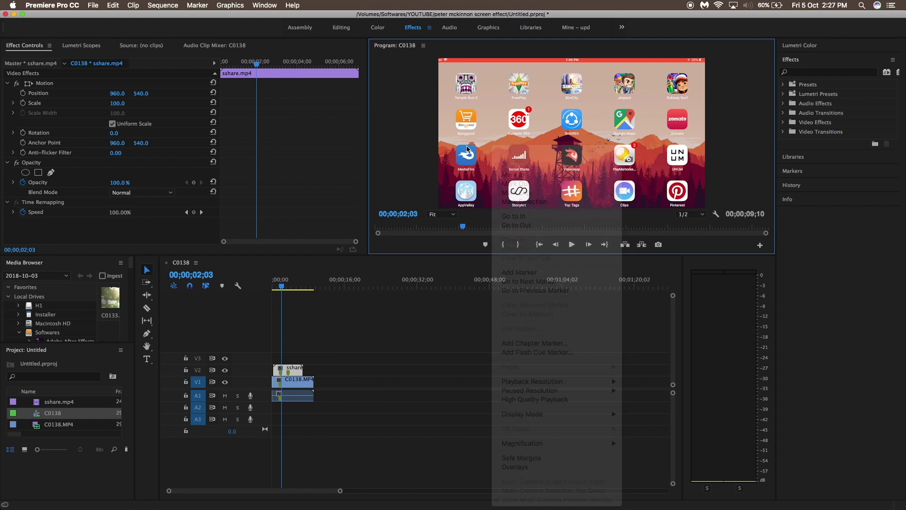
{"action": "left_click", "coordinate": [468, 149]}
{"action": "left_click_drag", "start_coordinate": [468, 180], "coordinate": [539, 144]}
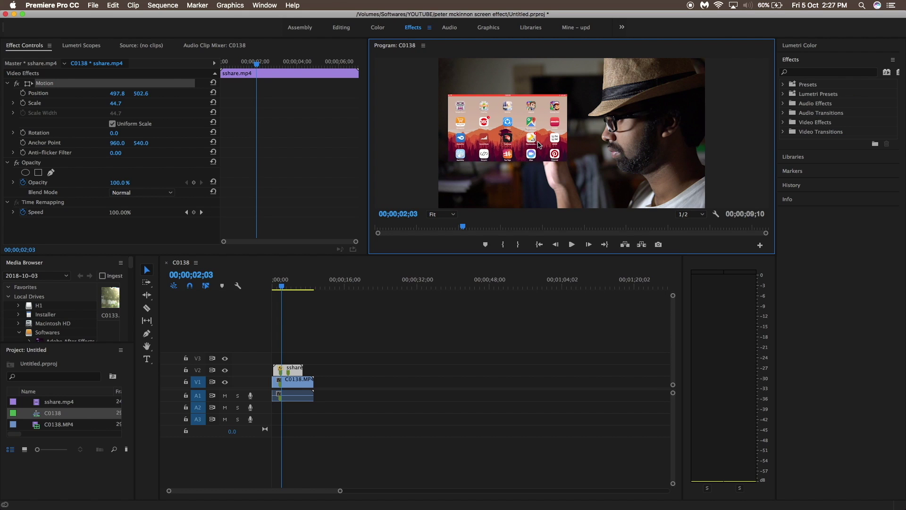
{"action": "left_click_drag", "start_coordinate": [567, 94], "coordinate": [566, 96]}
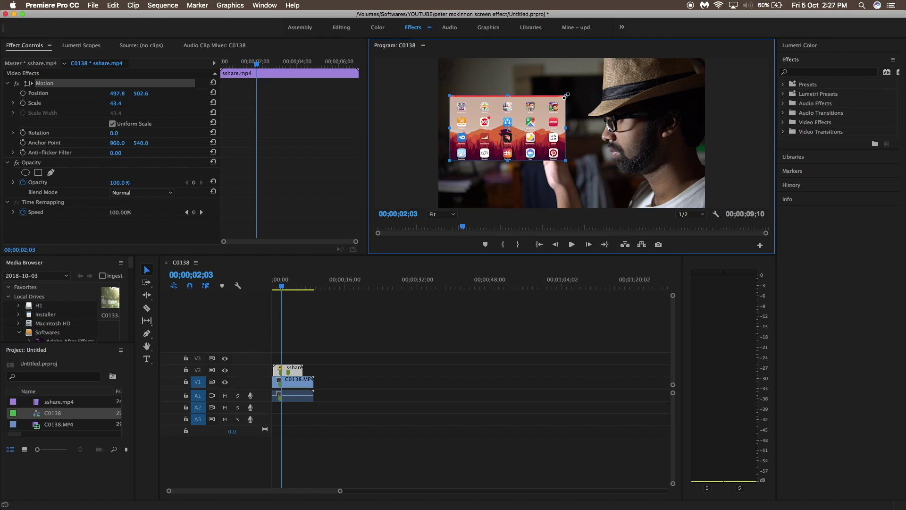
{"action": "left_click_drag", "start_coordinate": [487, 163], "coordinate": [496, 151]}
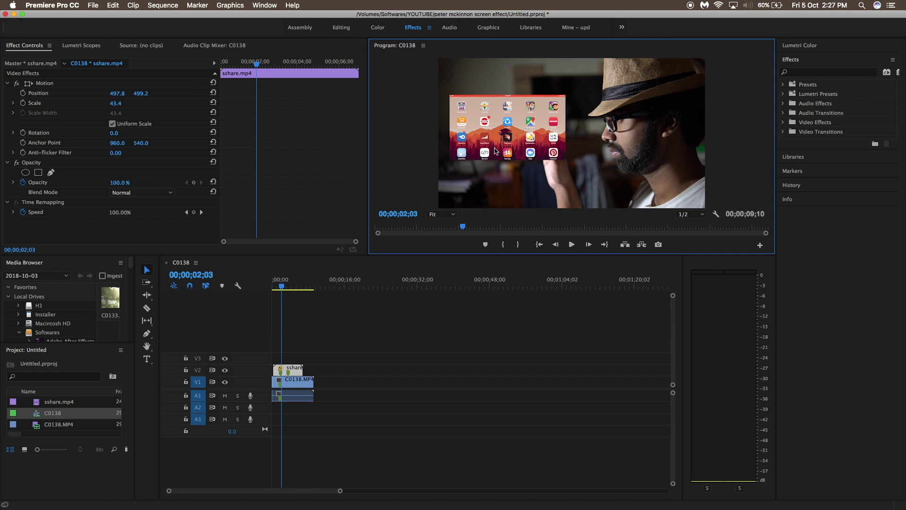
Find the Corner Pin effect by searching for "corn" and apply it to the sshare.mp4 clip on V2
{"action": "left_click", "coordinate": [794, 72]}
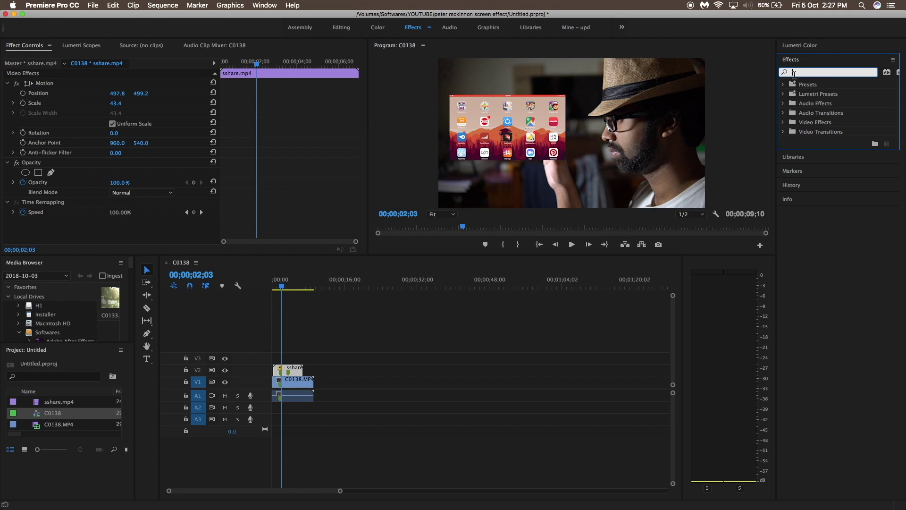
{"action": "type", "text": "corn"}
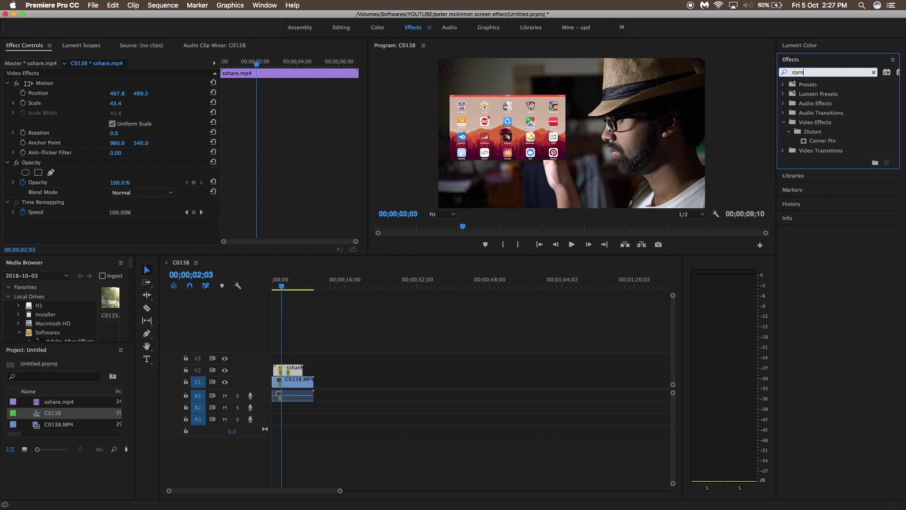
{"action": "left_click_drag", "start_coordinate": [835, 137], "coordinate": [291, 372]}
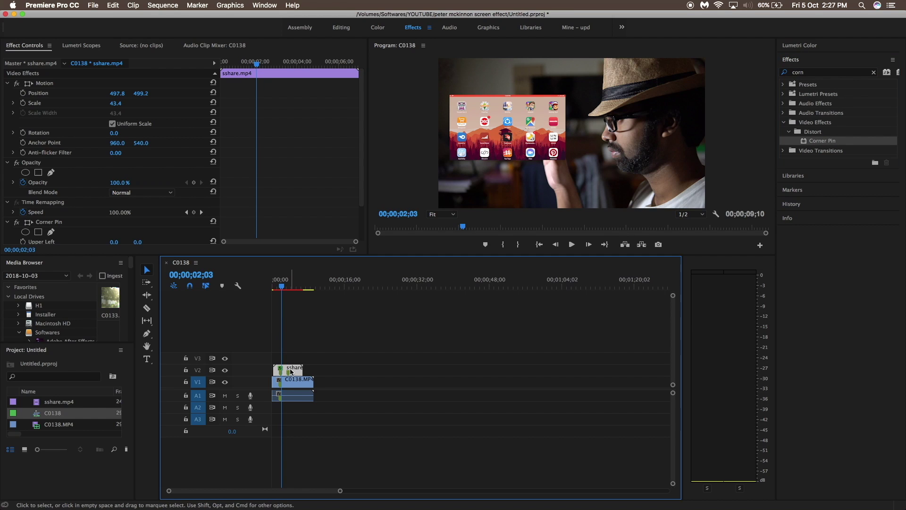
Distort the recording into a narrow angled screen with Corner Pin corners at about (361, 8), (878, 290), (330, 1174) and (901, 1010)
{"action": "scroll", "coordinate": [102, 200], "scroll_direction": "down", "scroll_amount": 3}
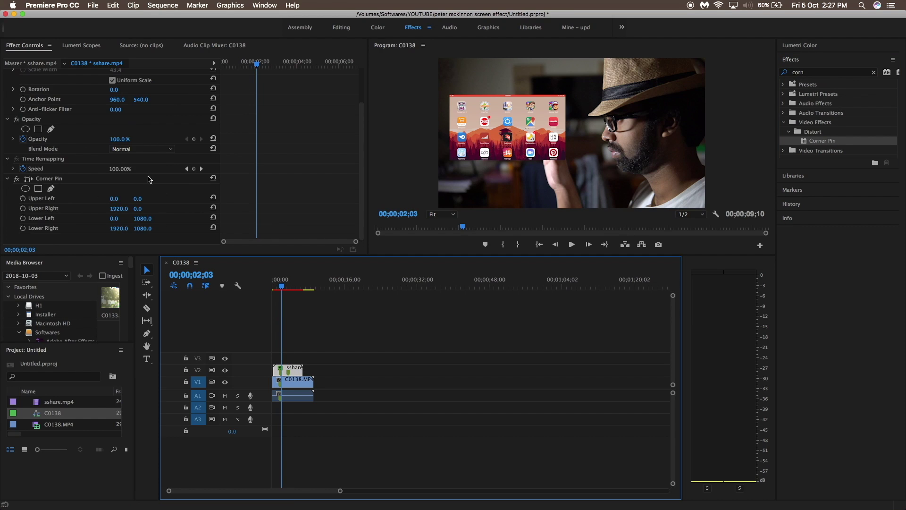
{"action": "left_click", "coordinate": [43, 180]}
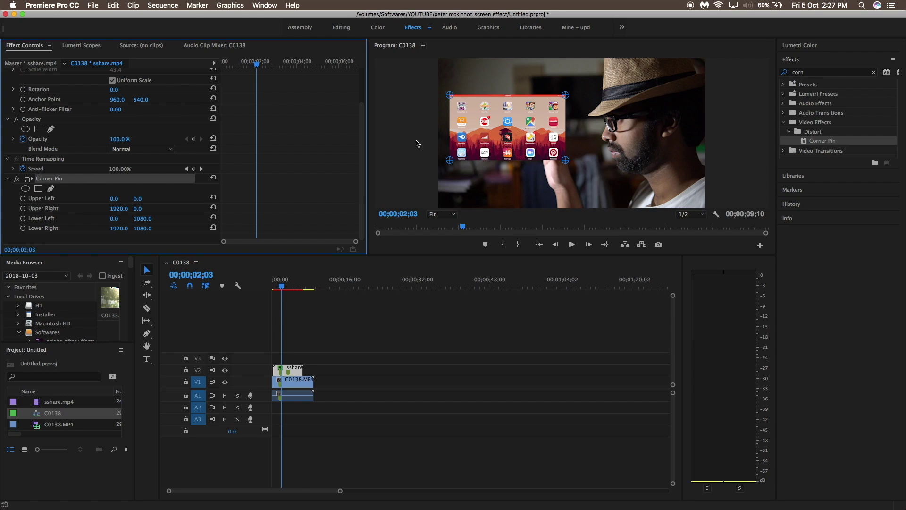
{"action": "left_click_drag", "start_coordinate": [452, 162], "coordinate": [451, 163]}
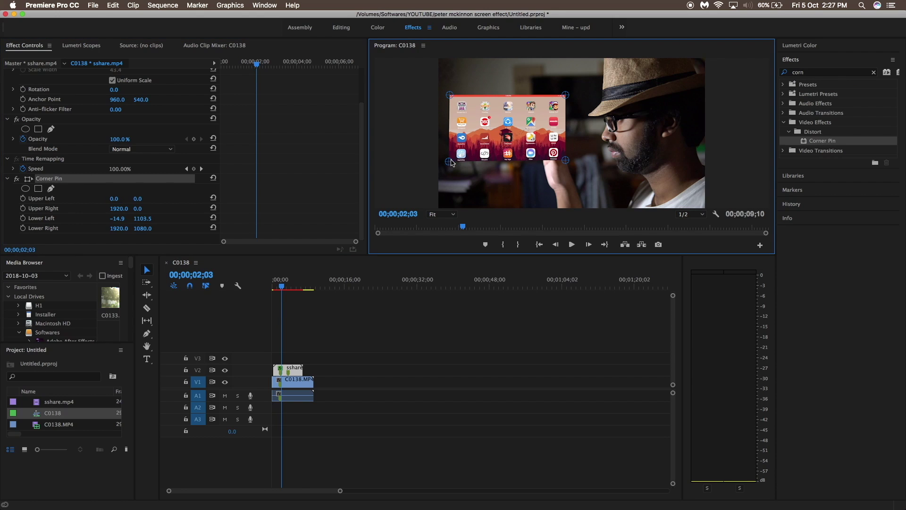
{"action": "left_click_drag", "start_coordinate": [526, 163], "coordinate": [505, 158]}
{"action": "left_click_drag", "start_coordinate": [565, 96], "coordinate": [472, 96]}
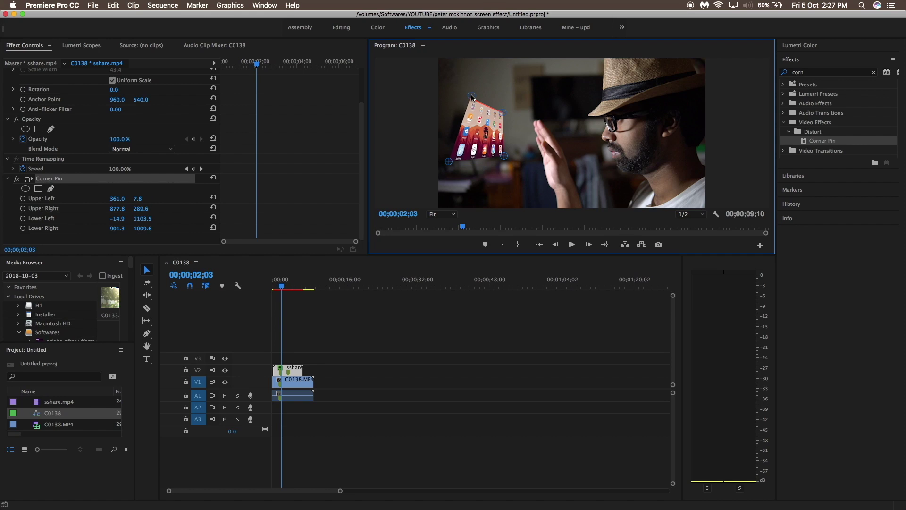
{"action": "left_click_drag", "start_coordinate": [450, 163], "coordinate": [471, 168]}
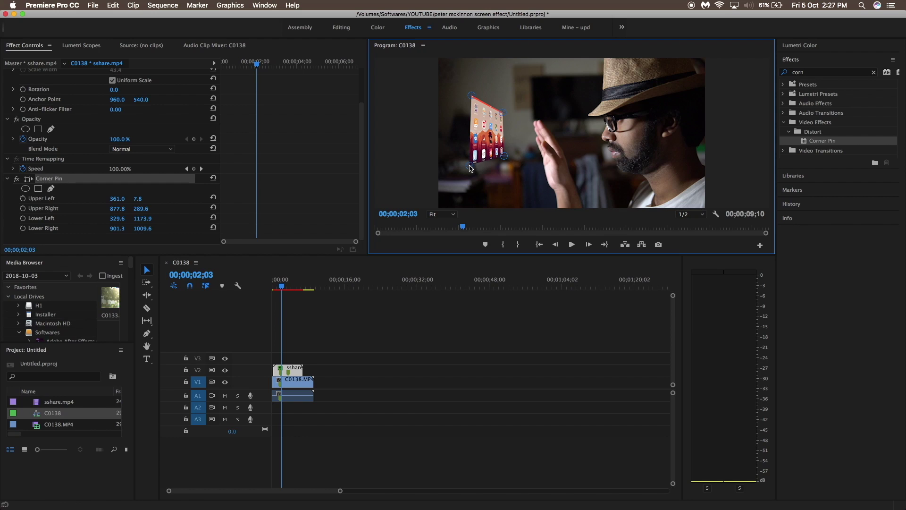
Enlarge the corner-pinned sshare.mp4 clip to a scale of about 59.1
{"action": "left_click", "coordinate": [483, 128]}
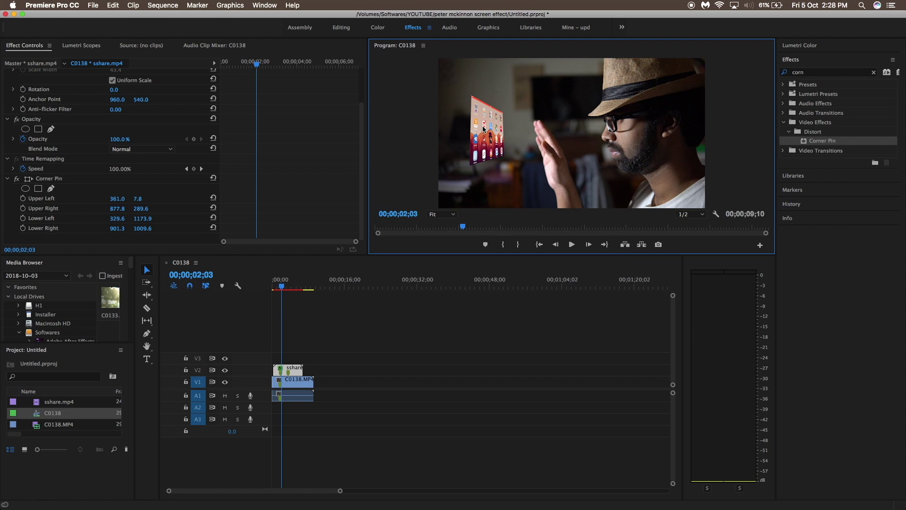
{"action": "left_click", "coordinate": [484, 128]}
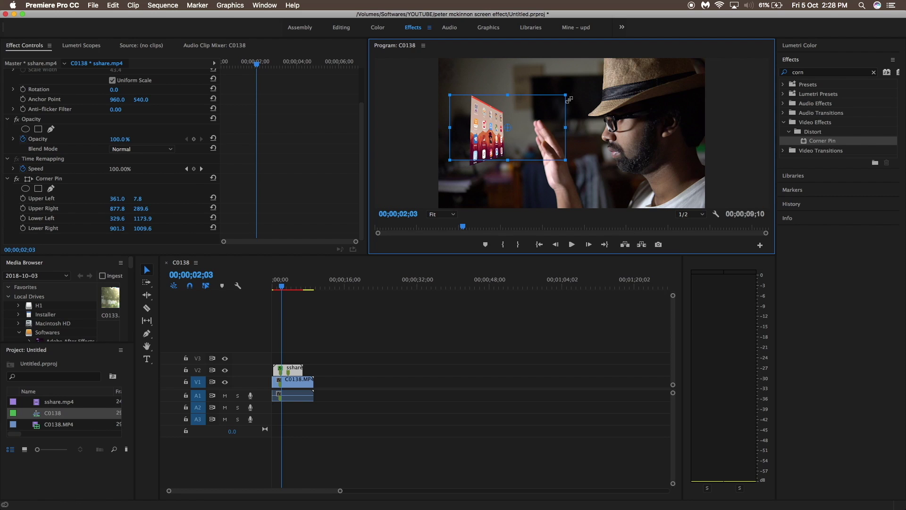
{"action": "left_click_drag", "start_coordinate": [571, 93], "coordinate": [589, 76]}
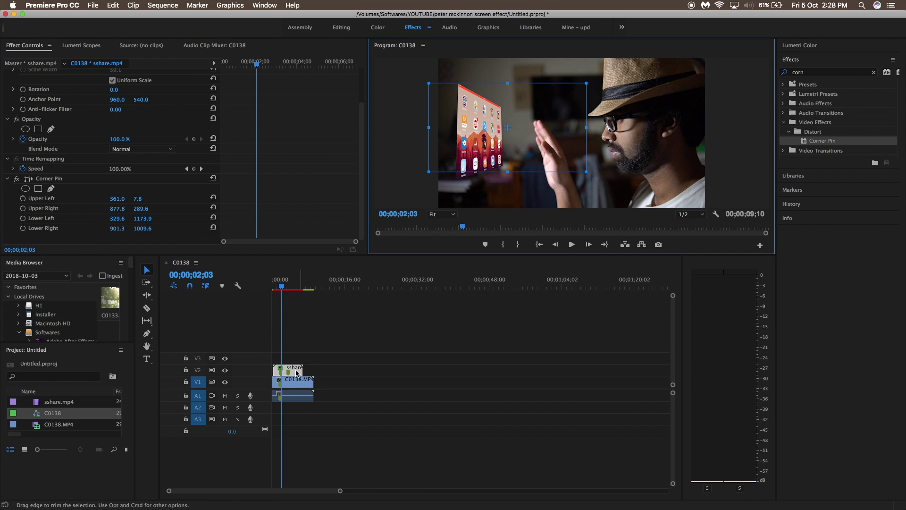
Set the sshare.mp4 clip's blend mode to Lighten and its opacity to 73%
{"action": "left_click", "coordinate": [127, 149]}
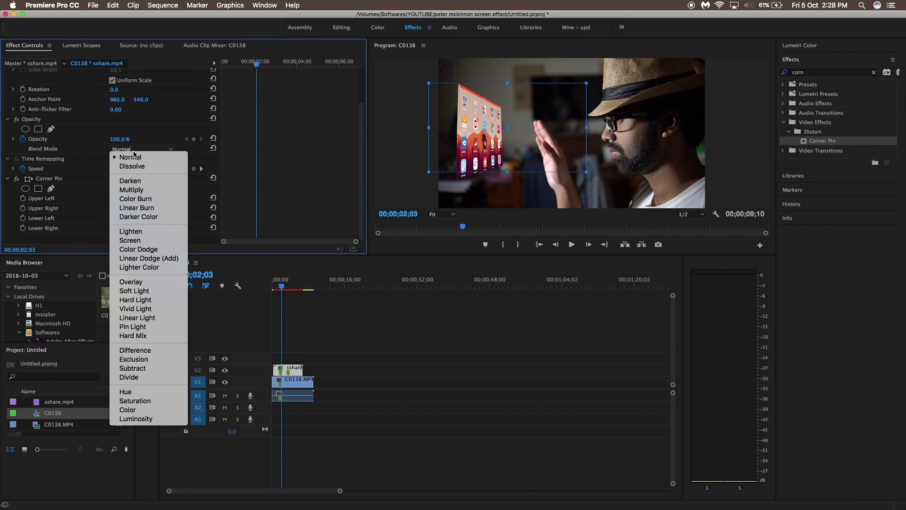
{"action": "left_click", "coordinate": [136, 232]}
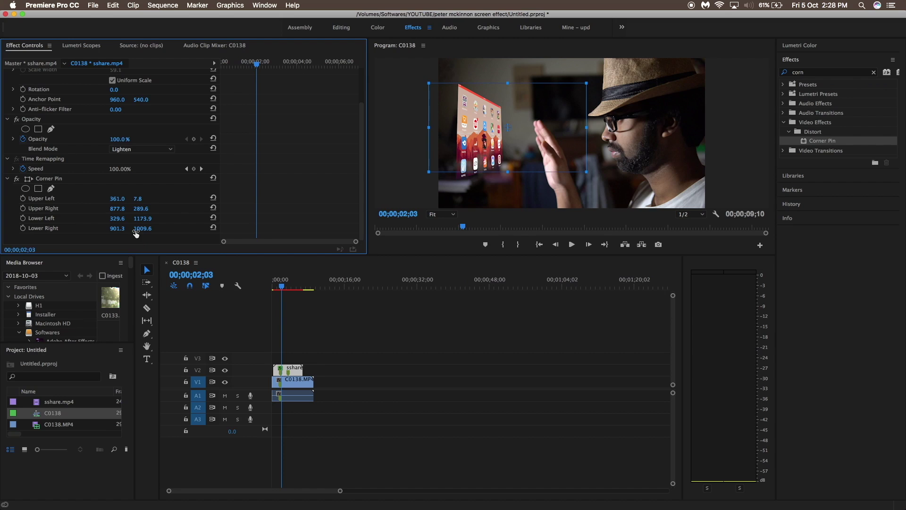
{"action": "left_click_drag", "start_coordinate": [126, 142], "coordinate": [107, 142]}
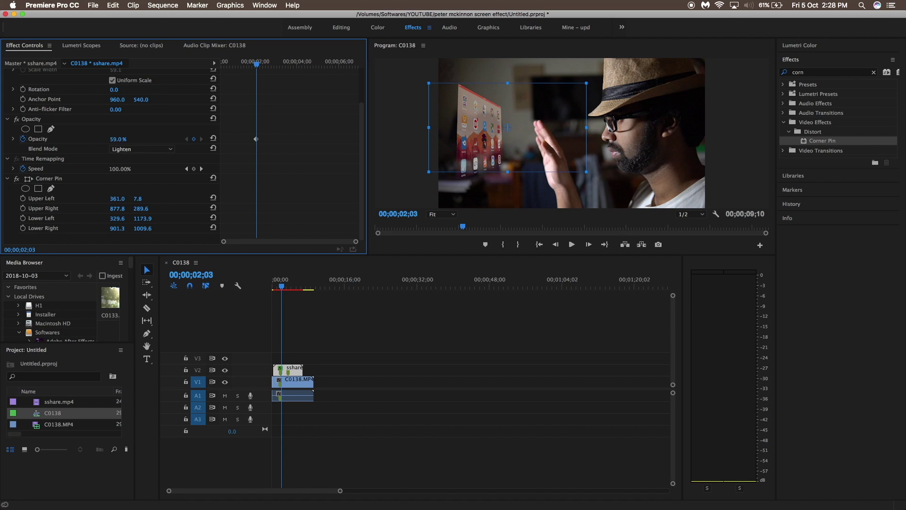
{"action": "left_click_drag", "start_coordinate": [107, 141], "coordinate": [111, 142]}
Render the composite and play it back from the start with the whole sequence fitted to the timeline
{"action": "left_click", "coordinate": [291, 321]}
{"action": "key", "text": "Return"}
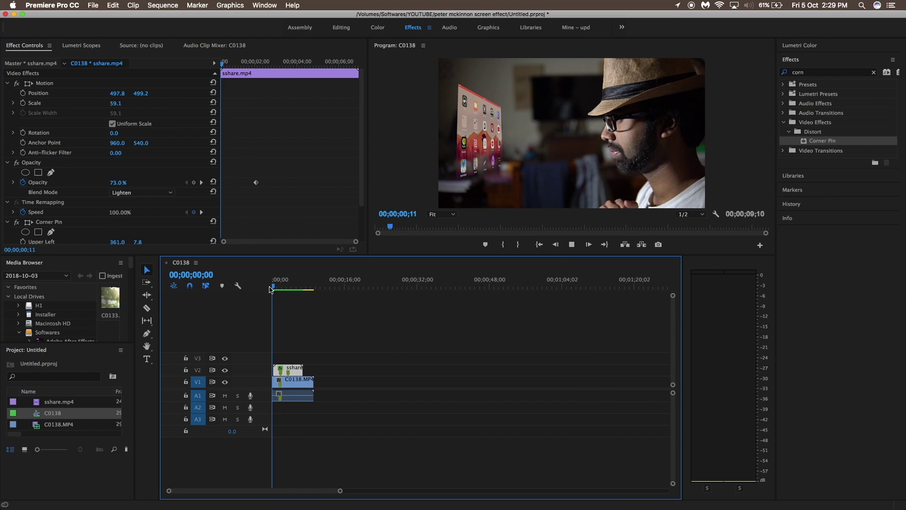
{"action": "key", "text": "space"}
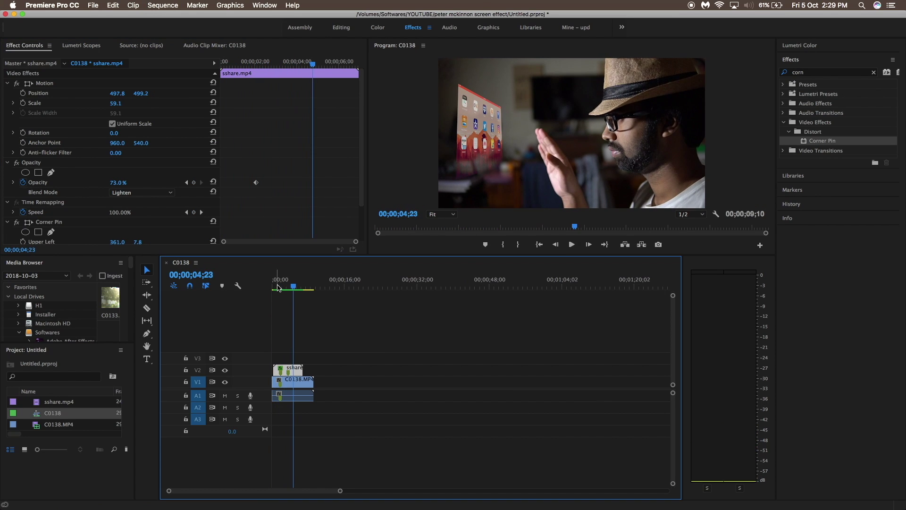
{"action": "key", "text": "z"}
{"action": "key", "text": "backslash"}
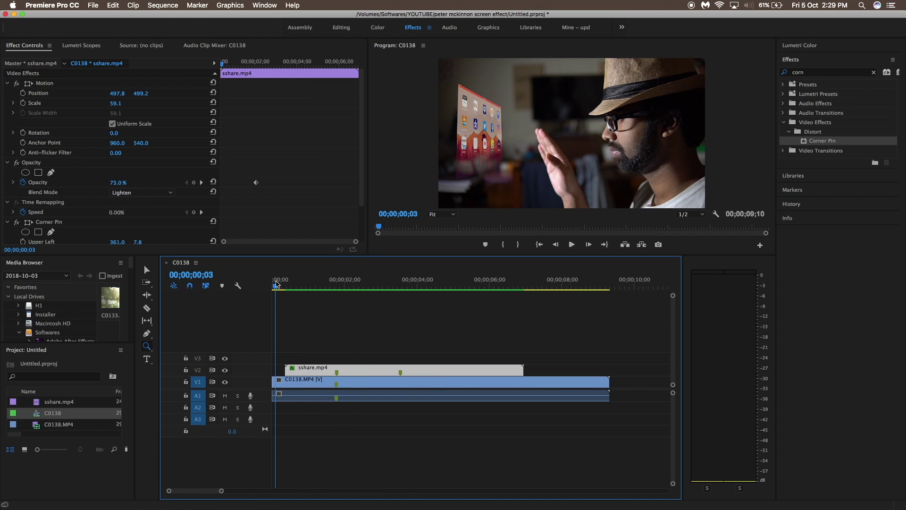
{"action": "key", "text": "Return"}
{"action": "key", "text": "space"}
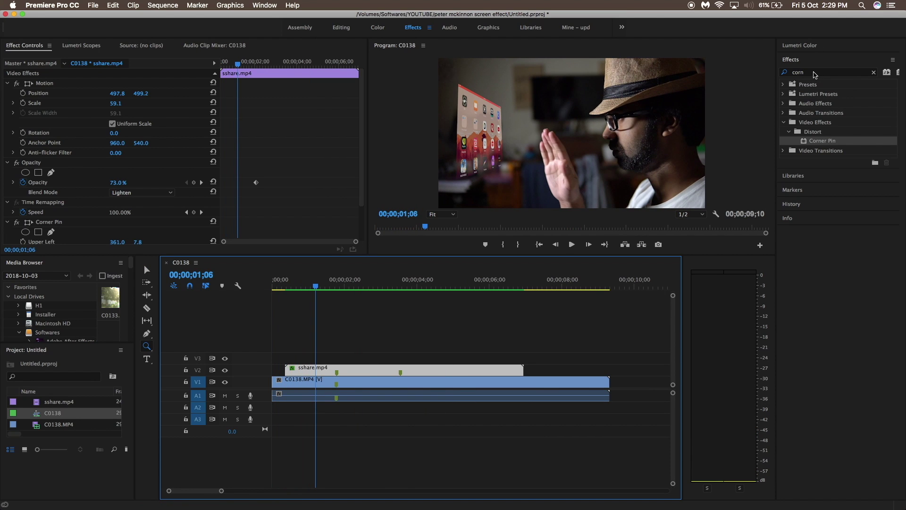
Find the Cross Dissolve transition by searching the effects for "cros"
{"action": "left_click", "coordinate": [797, 73]}
{"action": "type", "text": "cros"}
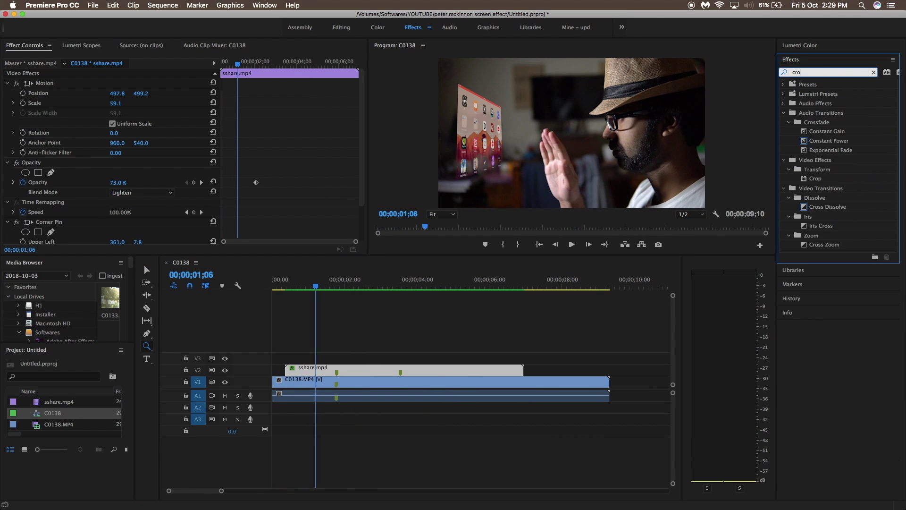
{"action": "left_click_drag", "start_coordinate": [827, 188], "coordinate": [293, 368]}
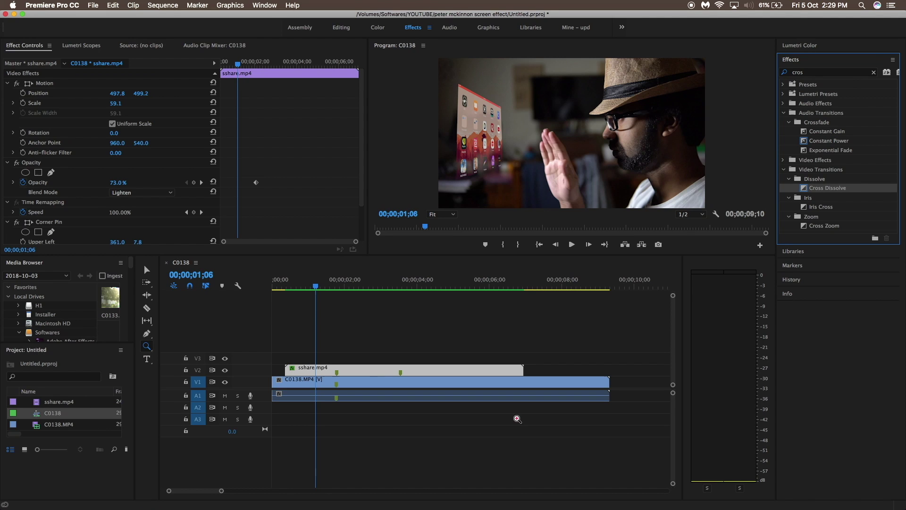
Create a new 1920 x 1080 adjustment layer at 29.97 fps Drop-Frame with square pixels
{"action": "left_click", "coordinate": [101, 453]}
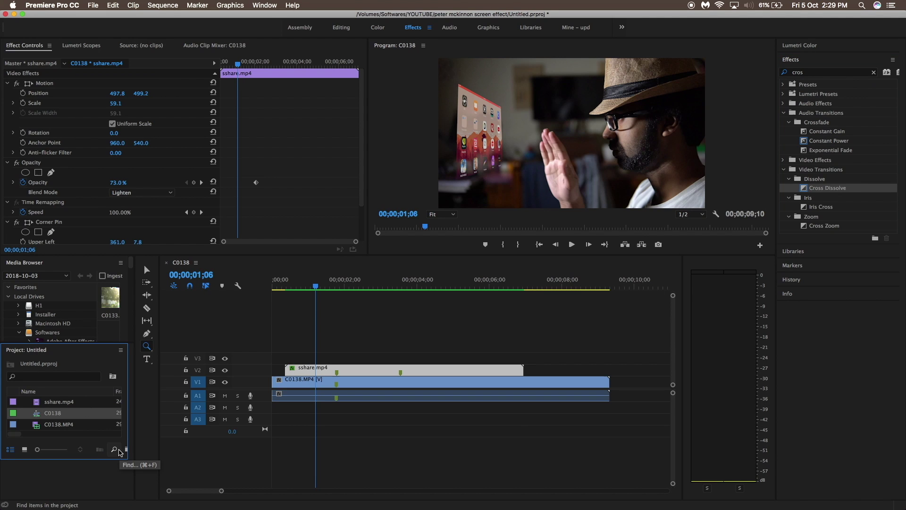
{"action": "right_click", "coordinate": [86, 411]}
{"action": "mouse_move", "coordinate": [118, 450]}
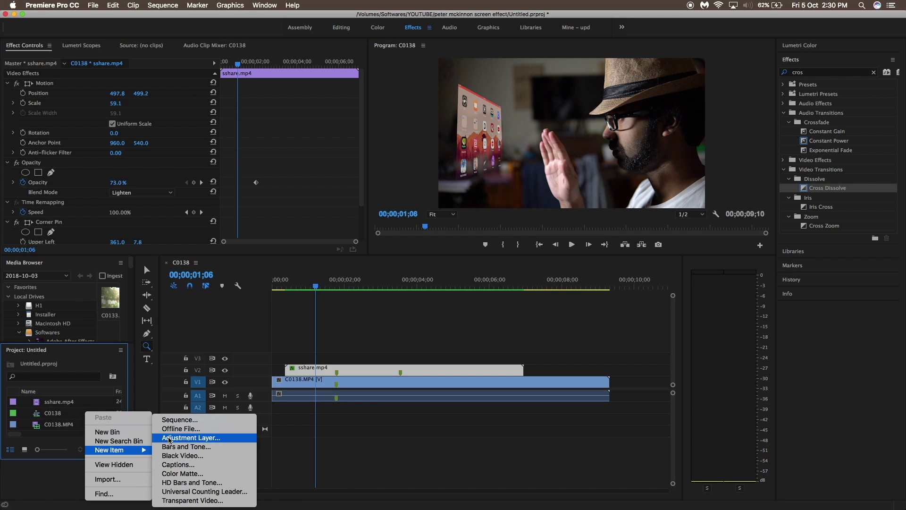
{"action": "left_click", "coordinate": [170, 438]}
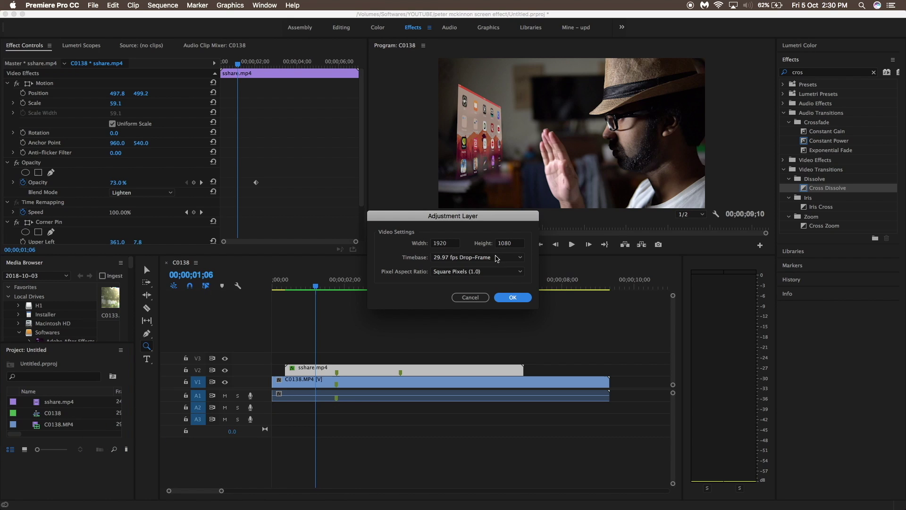
{"action": "left_click", "coordinate": [510, 297]}
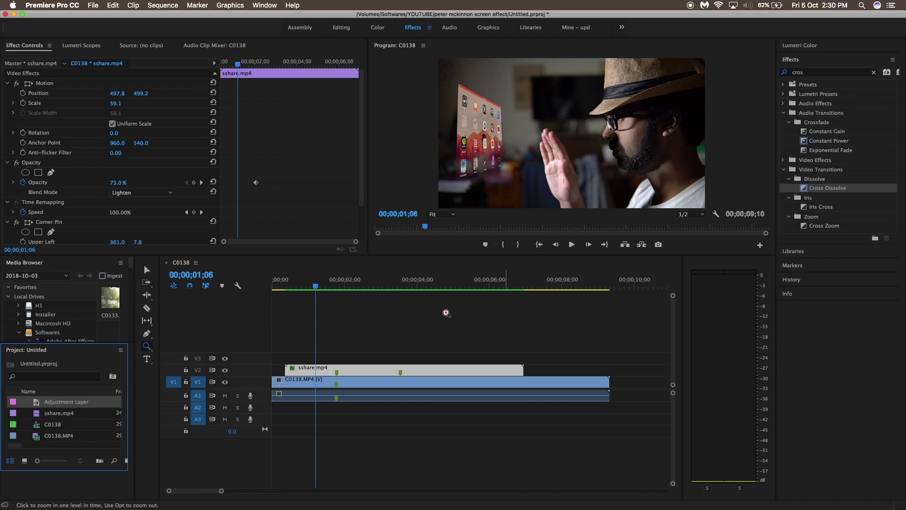
Place the adjustment layer on V3 and cut it down to two short pieces over the start and end of sshare.mp4
{"action": "left_click_drag", "start_coordinate": [66, 402], "coordinate": [530, 356]}
{"action": "key", "text": "c"}
{"action": "key", "text": "v"}
{"action": "key", "text": "c"}
{"action": "key", "text": "v"}
{"action": "left_click", "coordinate": [547, 359]}
{"action": "key", "text": "Delete"}
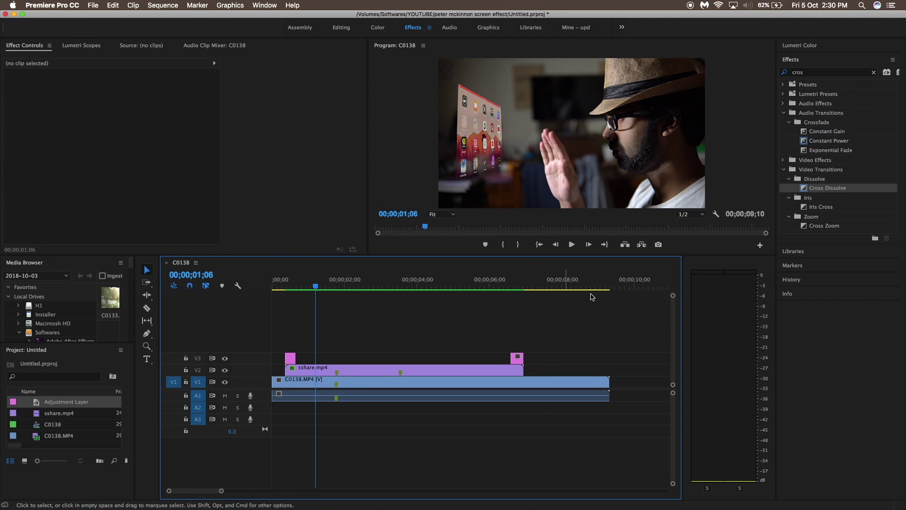
Apply Cross Dissolve to both short adjustment layer pieces on V3
{"action": "left_click_drag", "start_coordinate": [816, 189], "coordinate": [437, 326]}
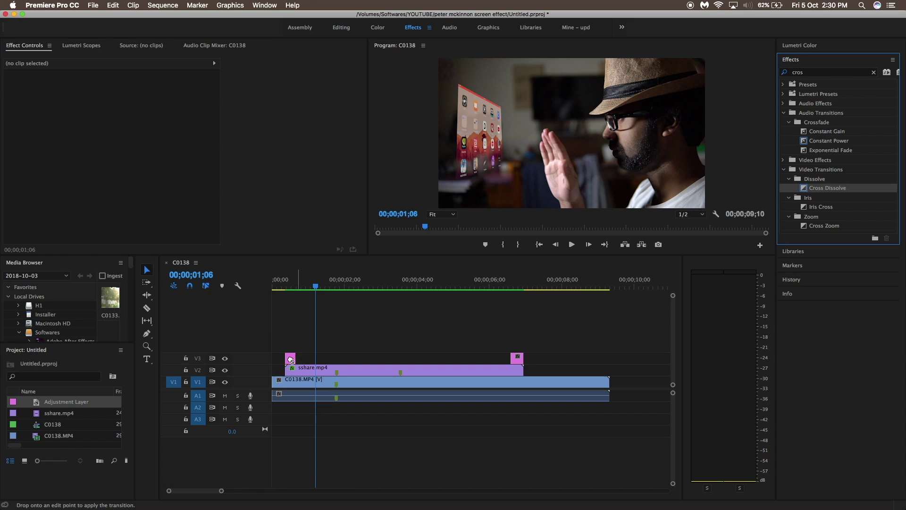
{"action": "left_click_drag", "start_coordinate": [291, 360], "coordinate": [290, 359]}
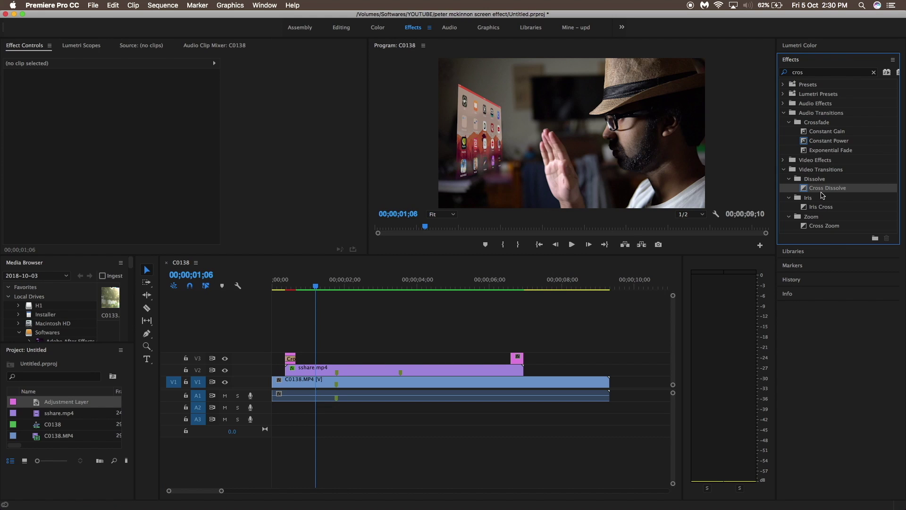
{"action": "left_click_drag", "start_coordinate": [823, 193], "coordinate": [517, 359]}
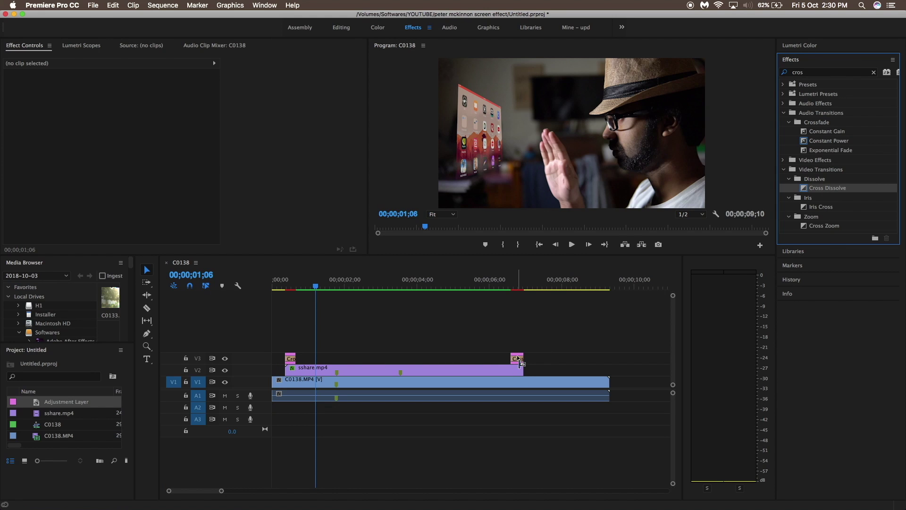
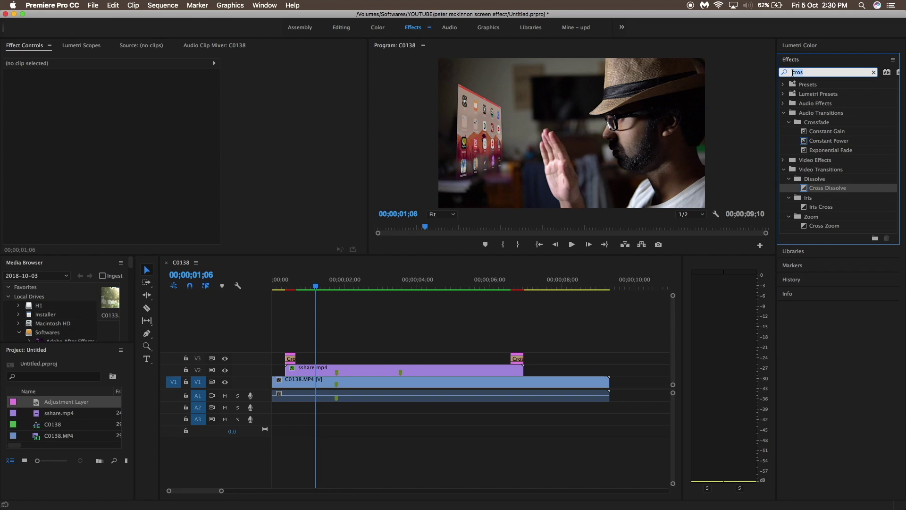
Search the effects for "colour" and "rgb", look over the RGB colour effects, and clear the search
{"action": "type", "text": "colour"}
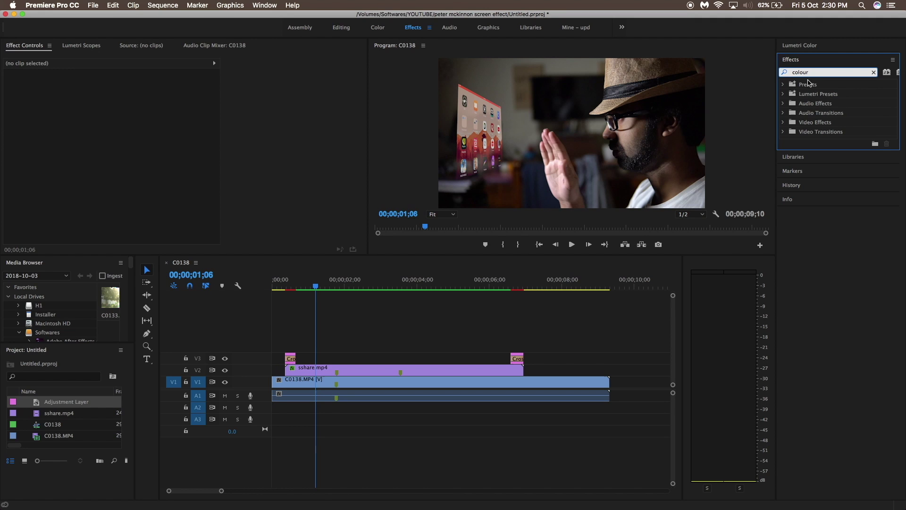
{"action": "type", "text": "rgb"}
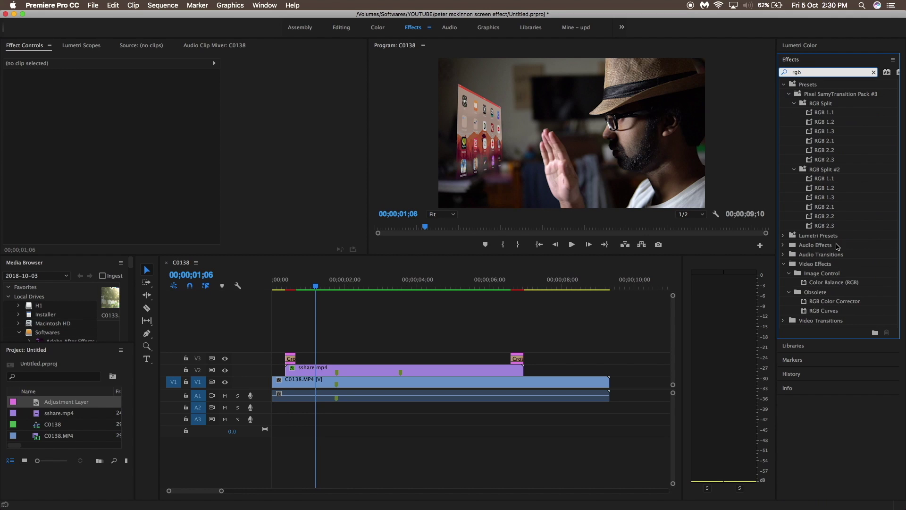
{"action": "left_click", "coordinate": [836, 303]}
{"action": "left_click", "coordinate": [835, 312]}
{"action": "left_click", "coordinate": [840, 306]}
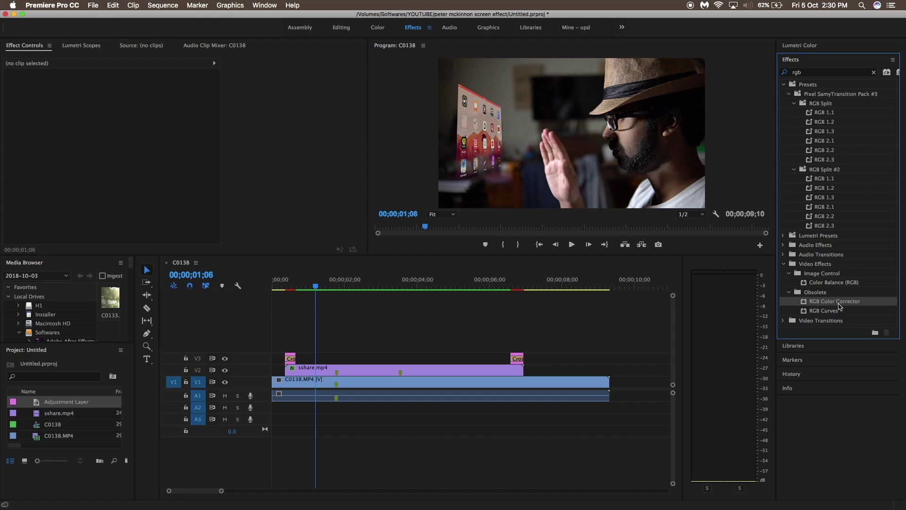
{"action": "left_click", "coordinate": [801, 74]}
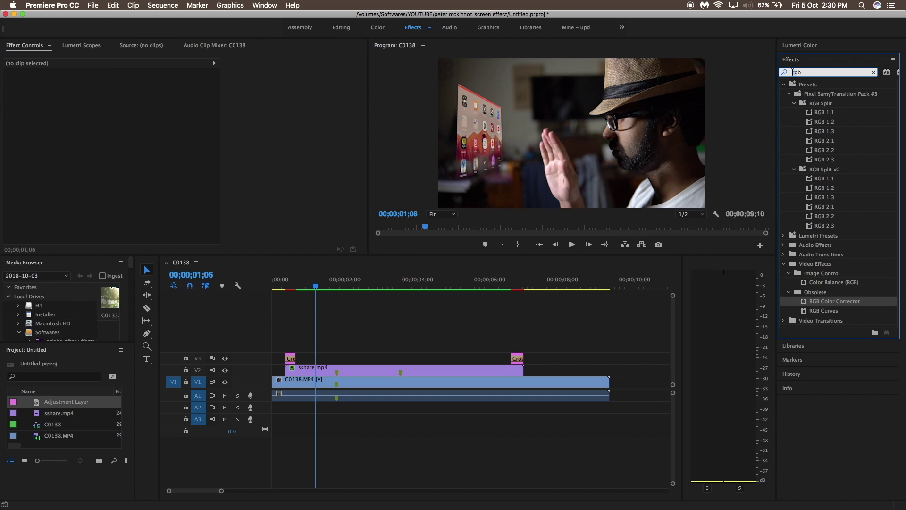
{"action": "key", "text": "BackSpace"}
{"action": "key", "text": "BackSpace"}
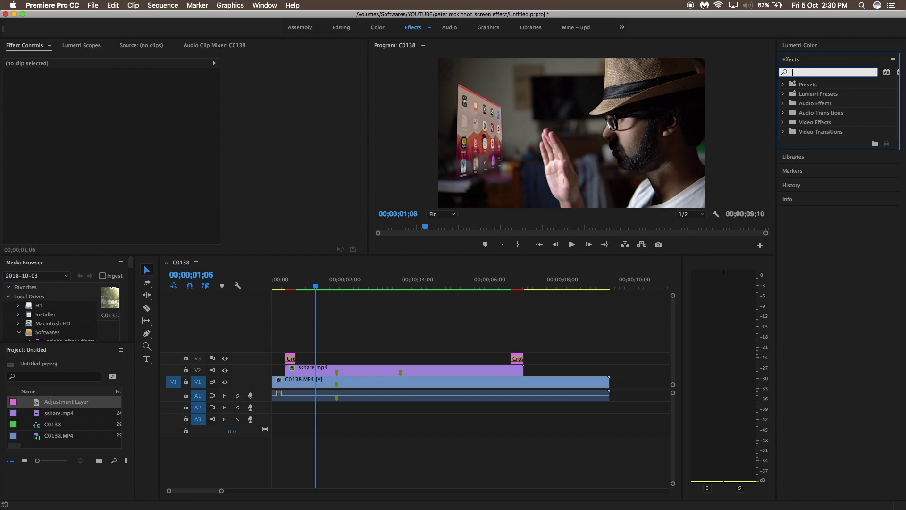
Switch to the Color workspace and adjust the white balance temperature of the sshare.mp4 clip
{"action": "left_click", "coordinate": [377, 27]}
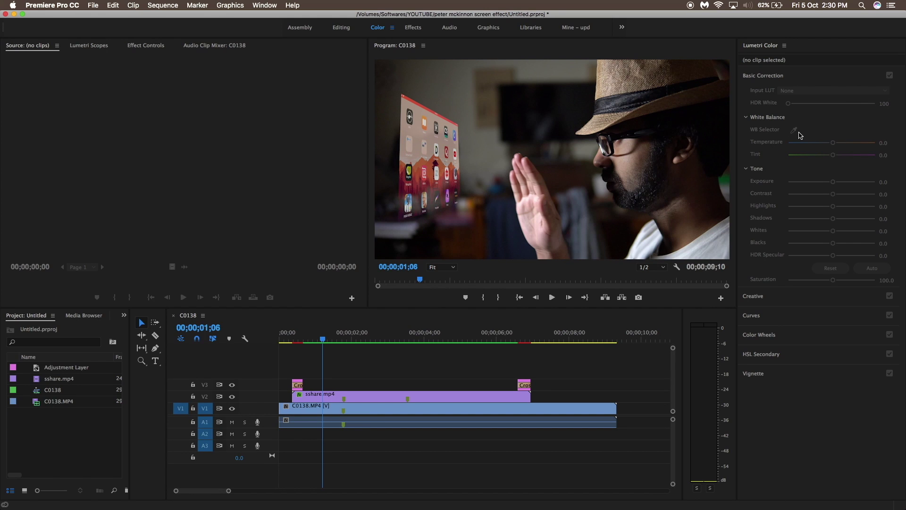
{"action": "left_click", "coordinate": [462, 397]}
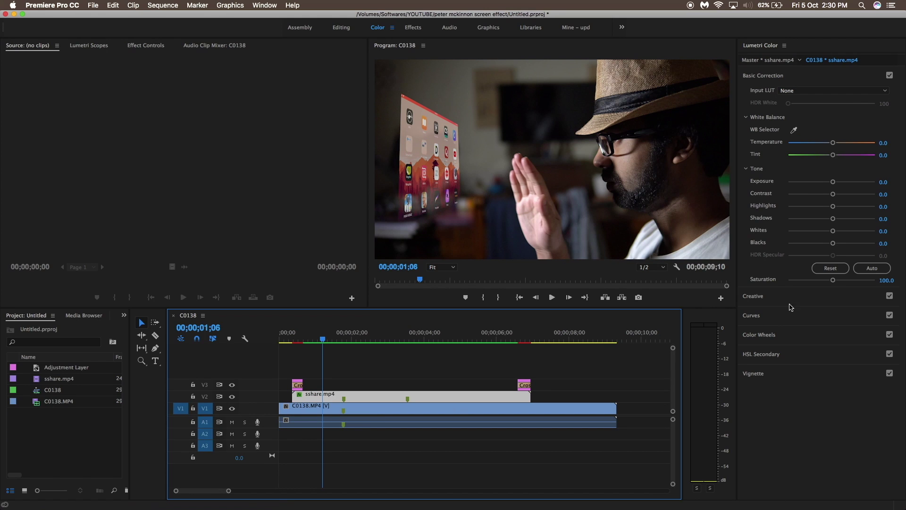
{"action": "left_click", "coordinate": [801, 141]}
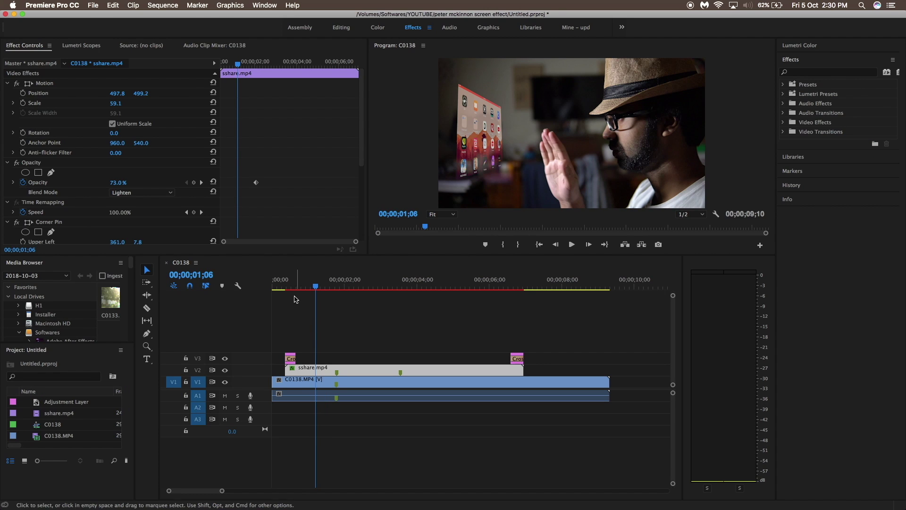
Render the sequence with the adjustment layers and play it back to check how the floating screen enters and leaves
{"action": "left_click_drag", "start_coordinate": [289, 287], "coordinate": [520, 286]}
{"action": "left_click_drag", "start_coordinate": [581, 339], "coordinate": [286, 373]}
{"action": "key", "text": "Return"}
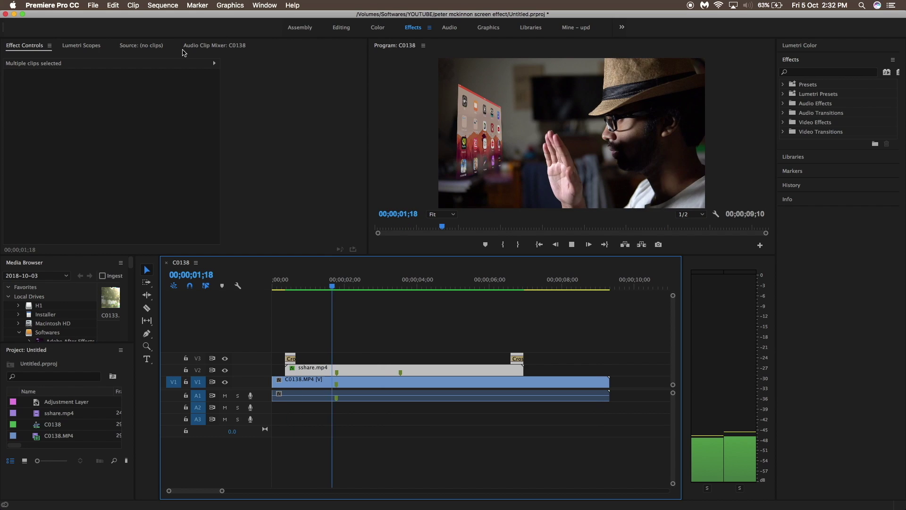
{"action": "left_click", "coordinate": [279, 287]}
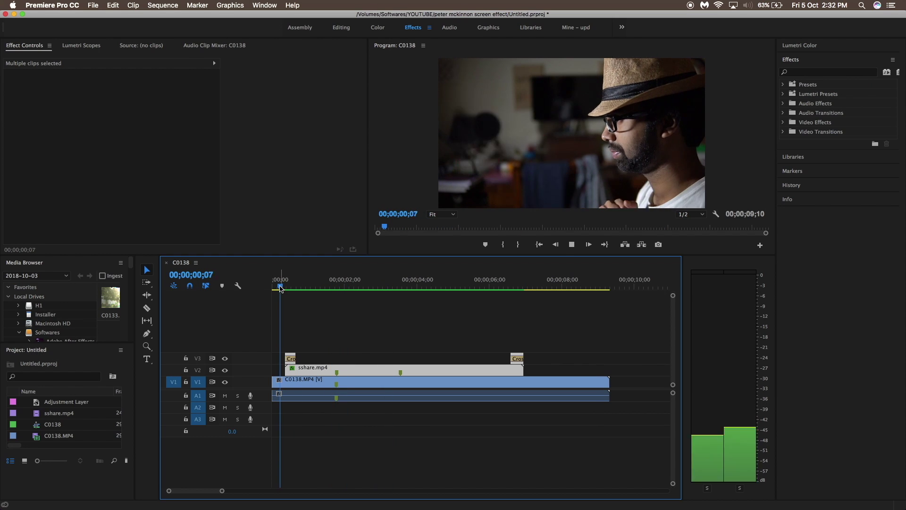
{"action": "left_click", "coordinate": [277, 287]}
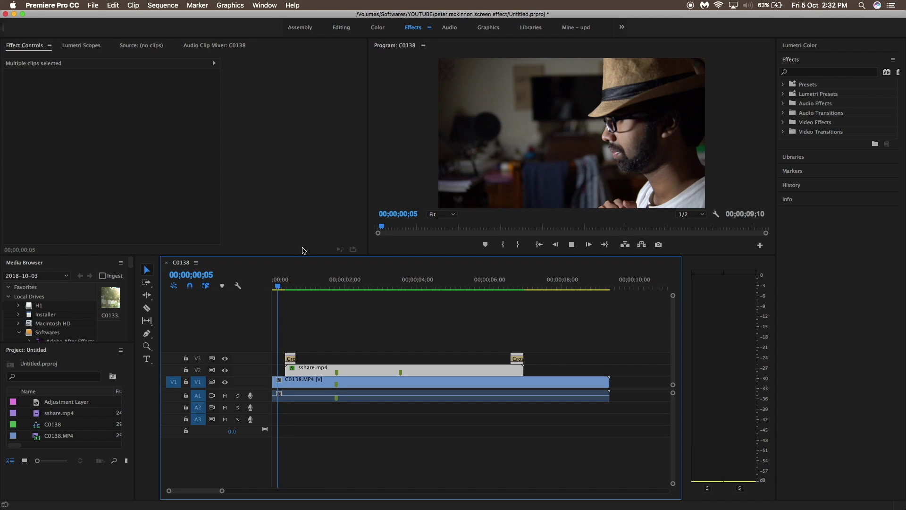
{"action": "key", "text": "space"}
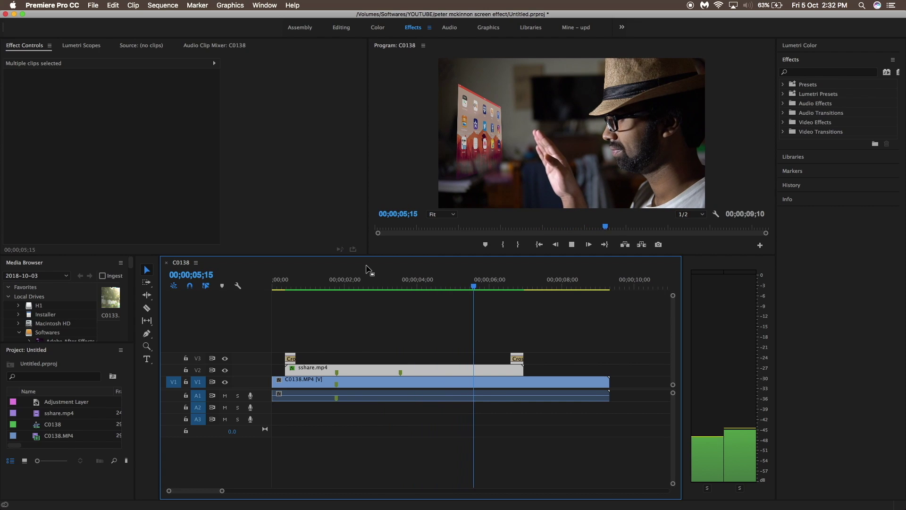
{"action": "key", "text": "space"}
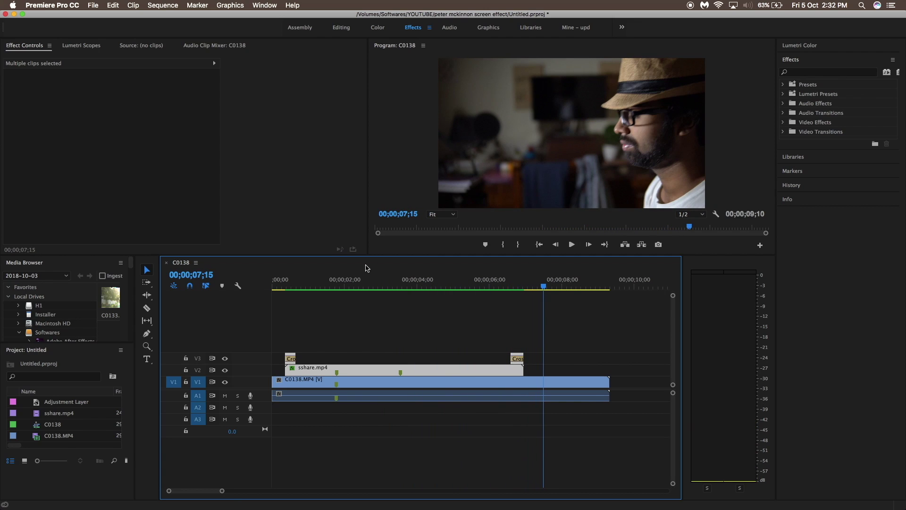
Nest the sshare.mp4 clip and both adjustment layer pieces into a sequence named Nested Sequence 01
{"action": "left_click_drag", "start_coordinate": [542, 286], "coordinate": [528, 297]}
{"action": "left_click_drag", "start_coordinate": [536, 349], "coordinate": [293, 369]}
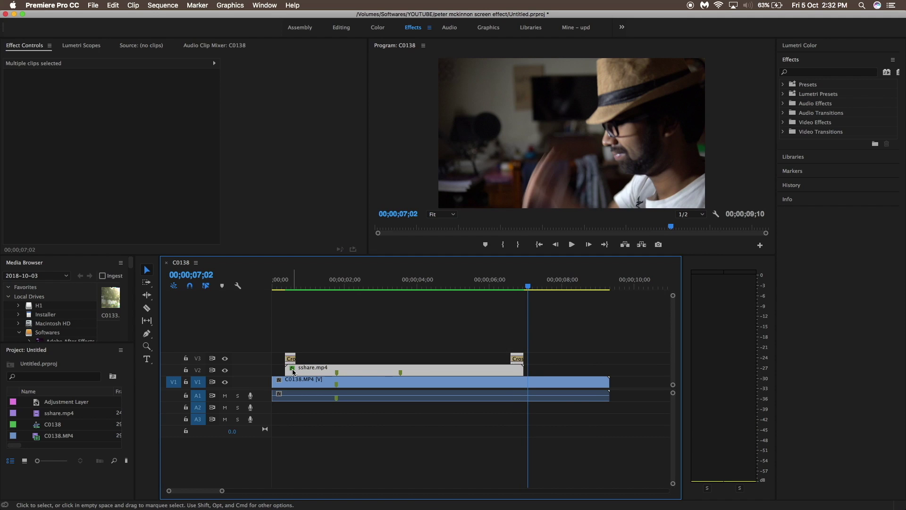
{"action": "right_click", "coordinate": [291, 368]}
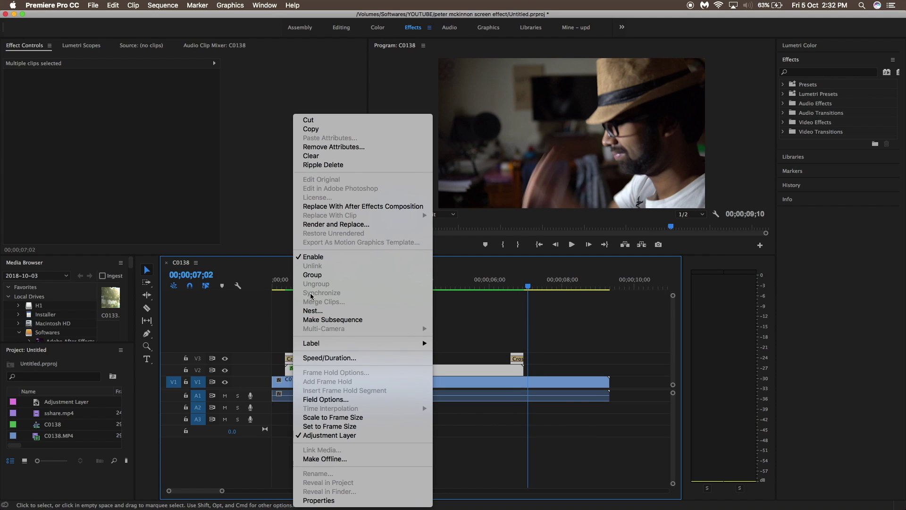
{"action": "left_click", "coordinate": [312, 310]}
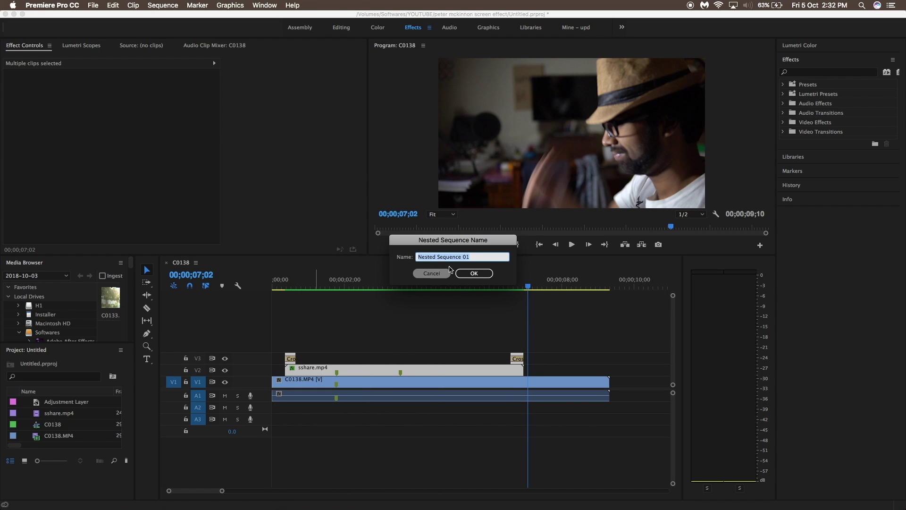
{"action": "left_click", "coordinate": [473, 273]}
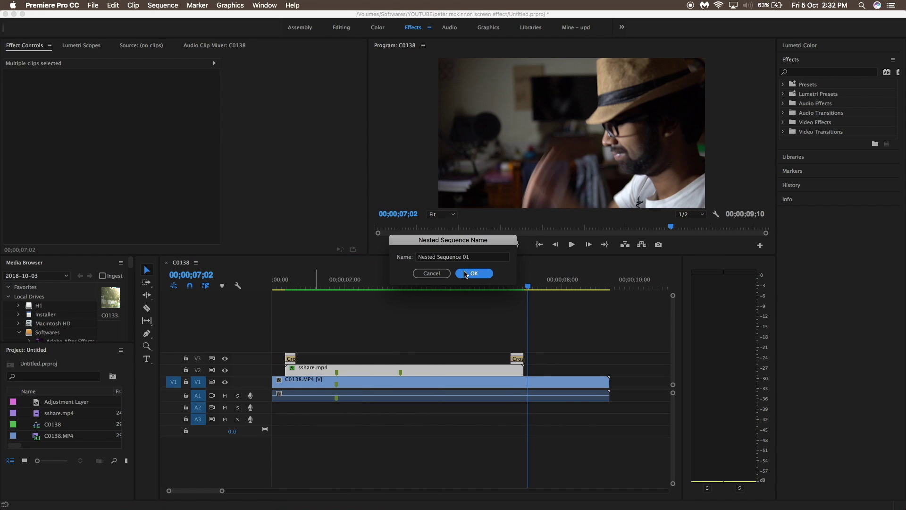
Render the sequence containing Nested Sequence 01 and play it back from the start
{"action": "left_click", "coordinate": [280, 289]}
{"action": "key", "text": "space"}
{"action": "left_click", "coordinate": [283, 289]}
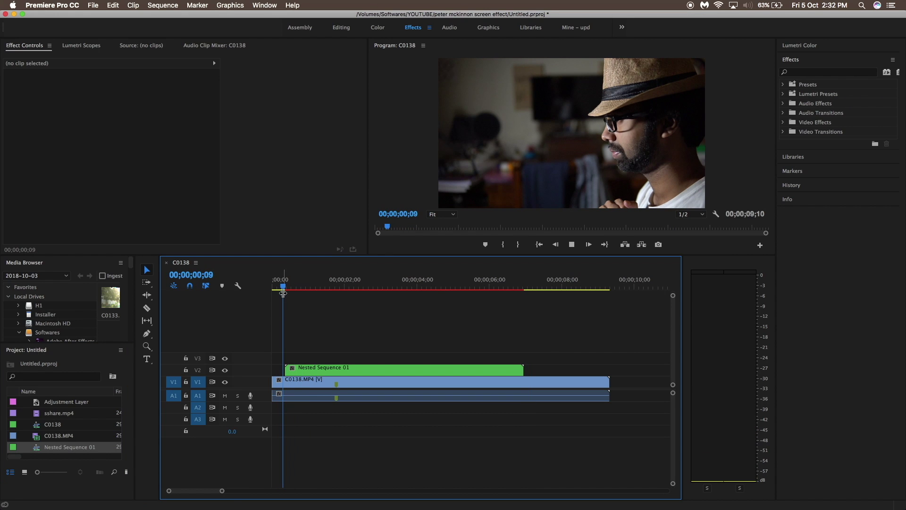
{"action": "left_click", "coordinate": [375, 367]}
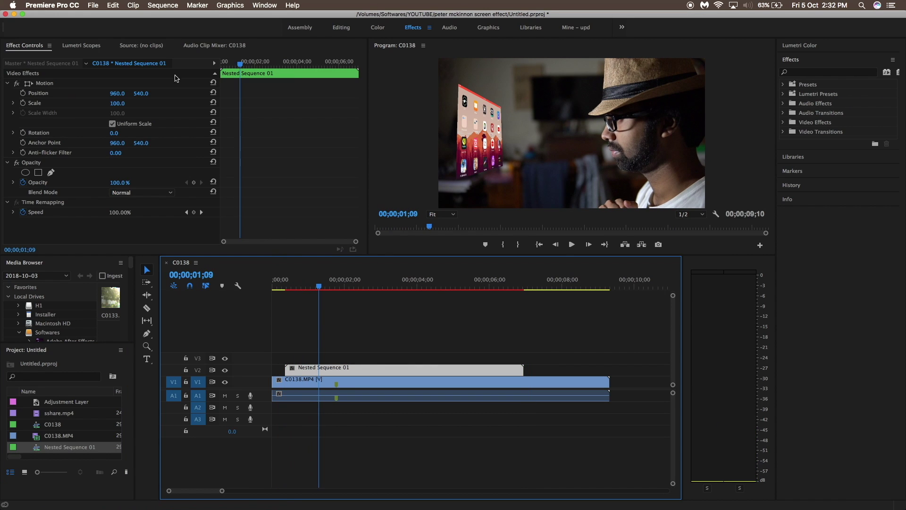
{"action": "left_click", "coordinate": [172, 5]}
{"action": "left_click", "coordinate": [175, 33]}
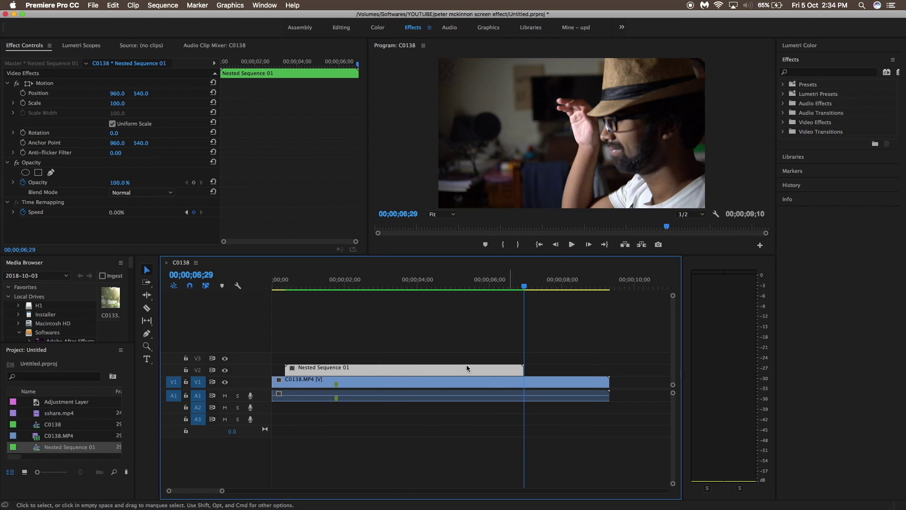
{"action": "left_click", "coordinate": [277, 282]}
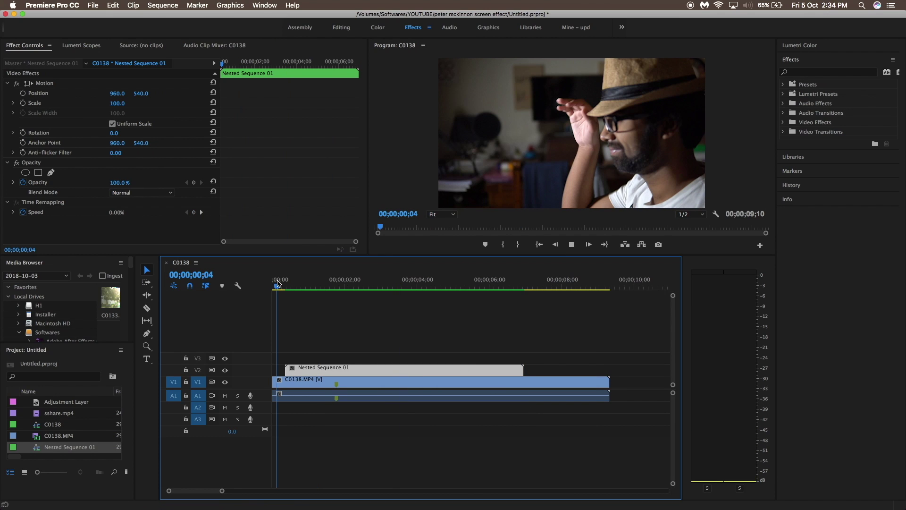